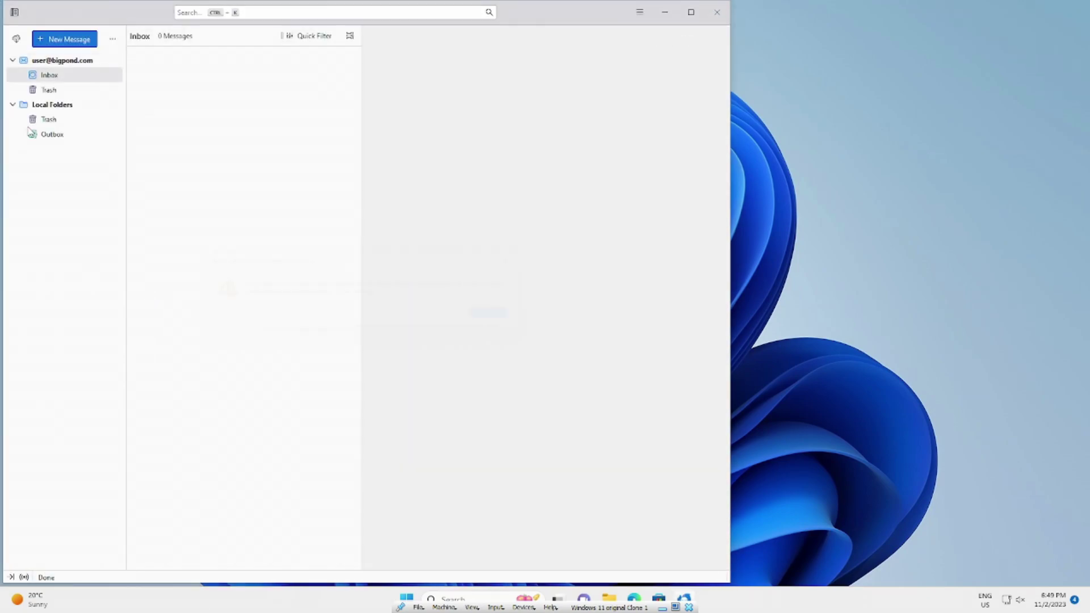
Dismiss the error, reveal Thunderbird's menu bar and open the Tools menu
{"action": "left_click", "coordinate": [512, 318]}
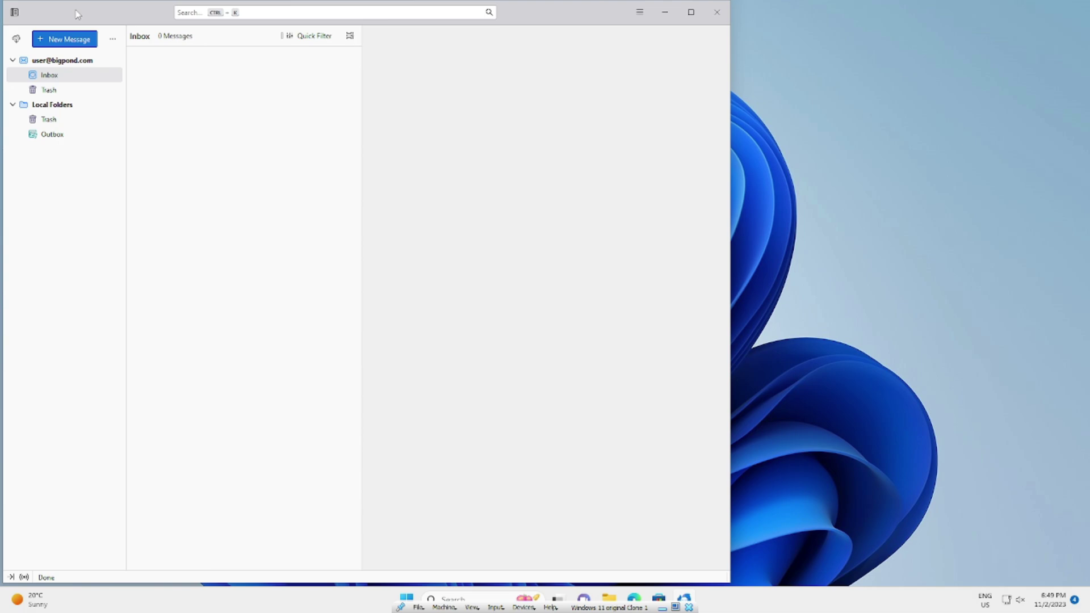
{"action": "key", "text": "alt"}
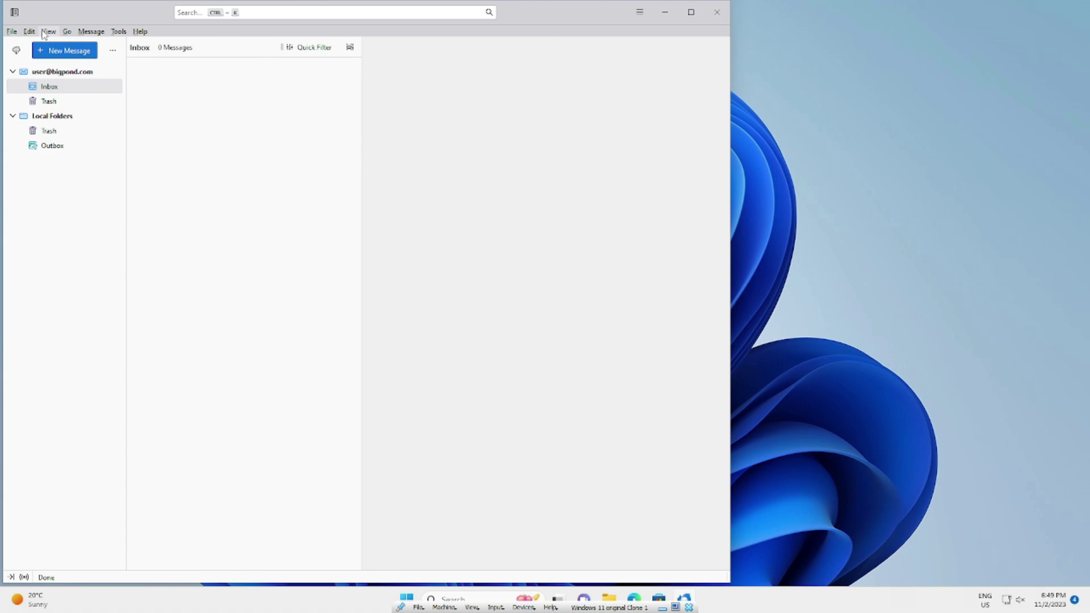
{"action": "left_click", "coordinate": [119, 32]}
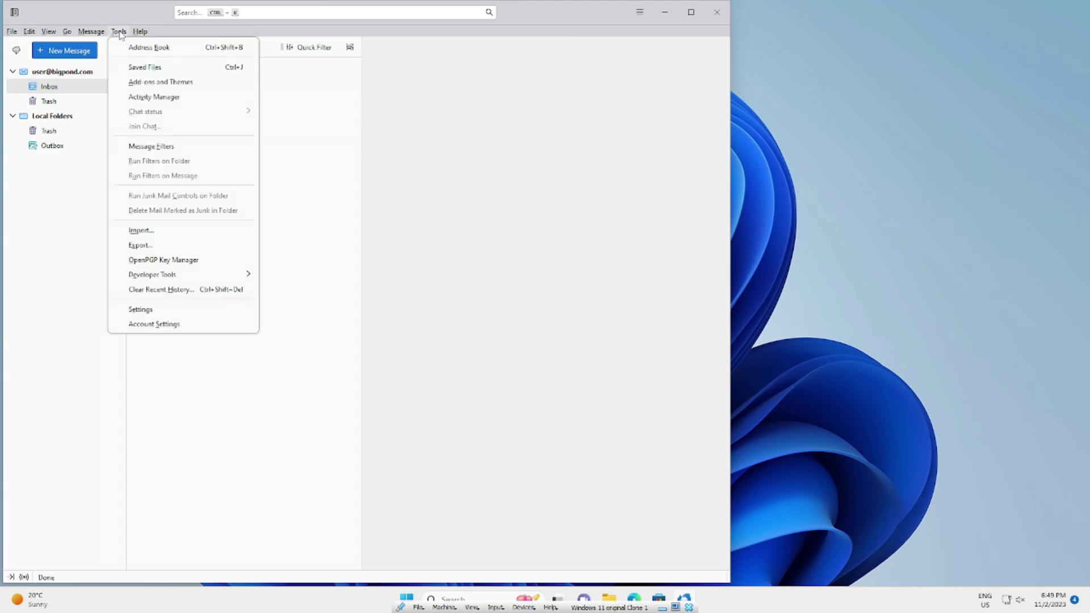
From Account Settings > Outgoing Server (SMTP), edit the mail.bigpond.com server
{"action": "left_click", "coordinate": [195, 324]}
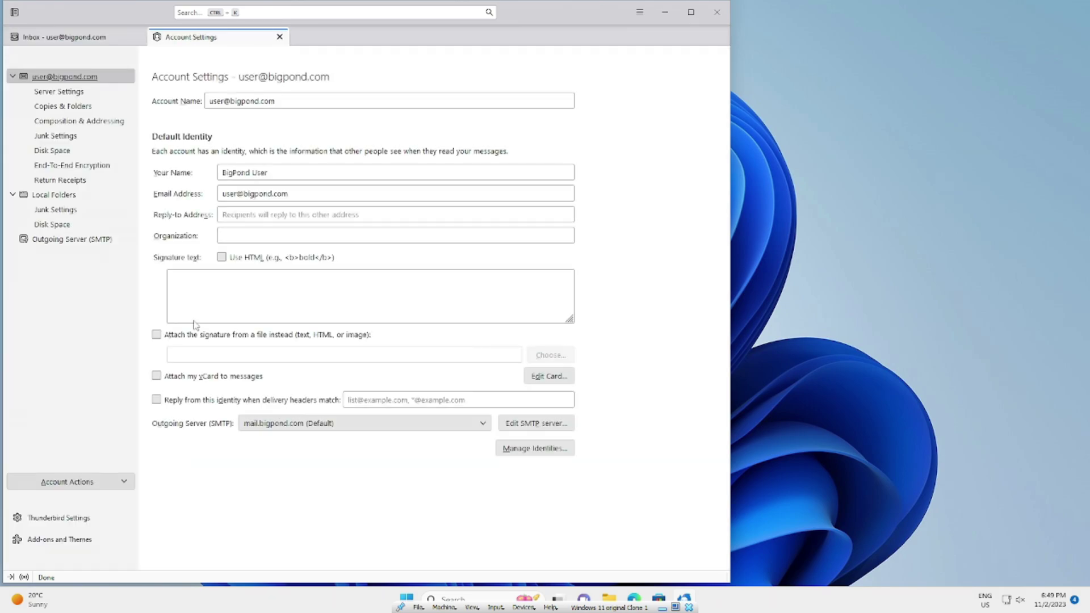
{"action": "left_click", "coordinate": [113, 241]}
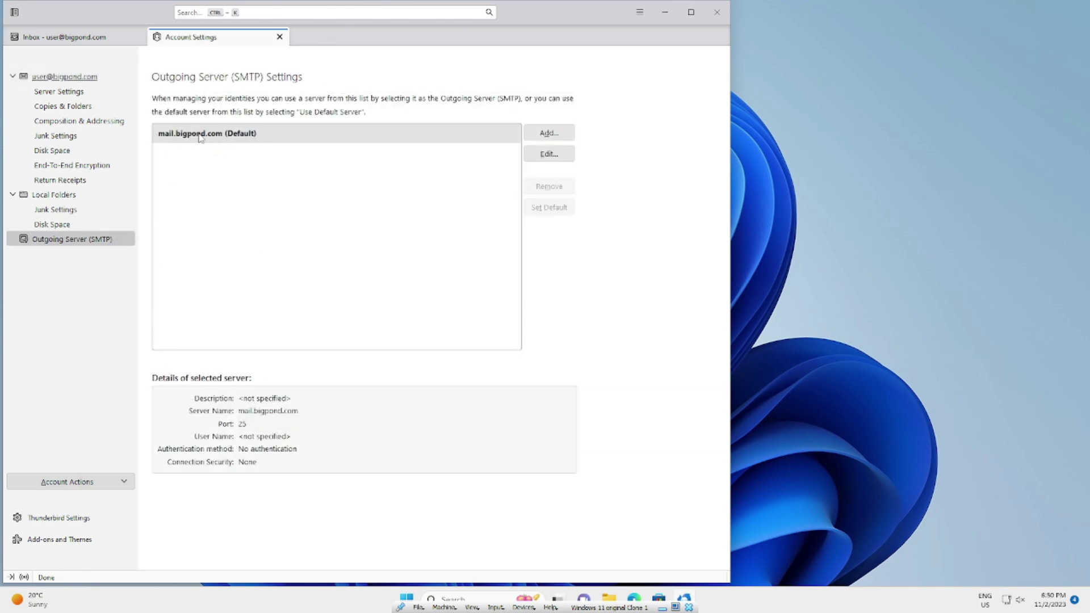
{"action": "left_click", "coordinate": [549, 153]}
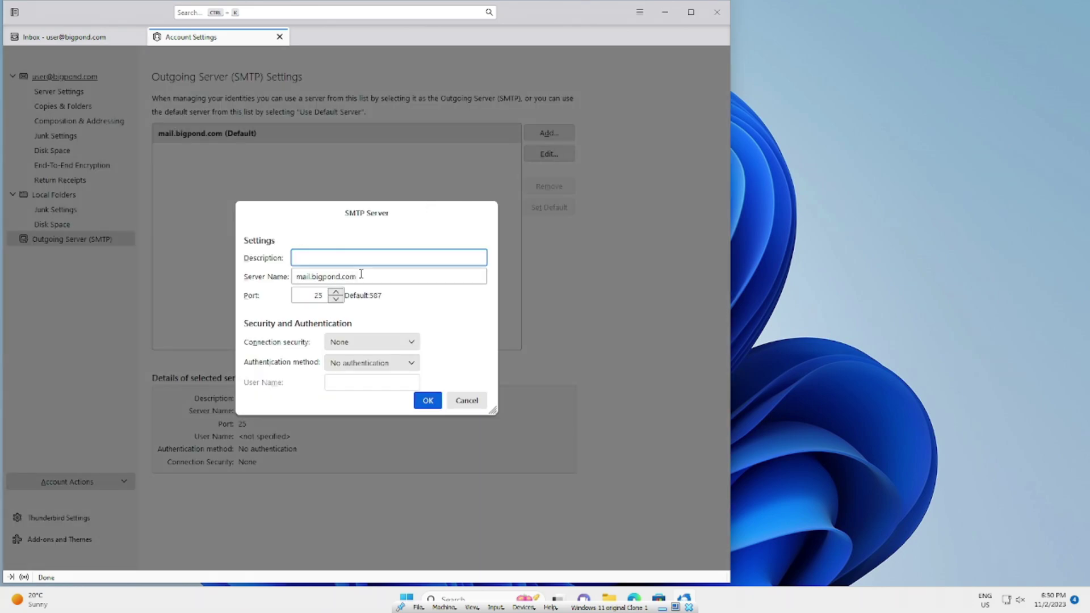
Rename the server to smtp.telstra.com with SSL/TLS security and normal password authentication
{"action": "left_click_drag", "start_coordinate": [361, 276], "coordinate": [292, 279]}
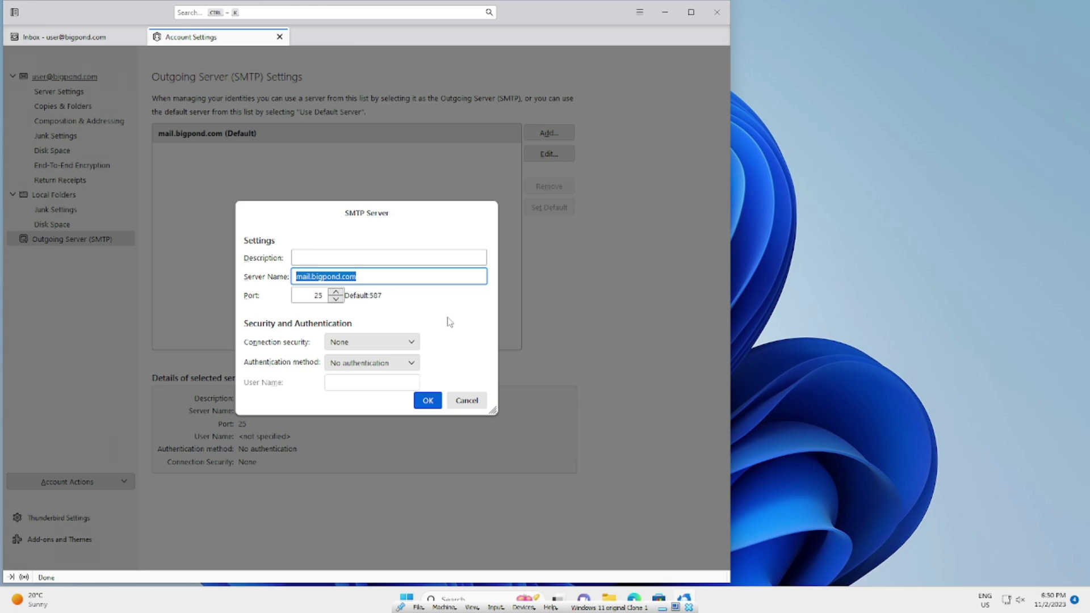
{"action": "type", "text": "smtp"}
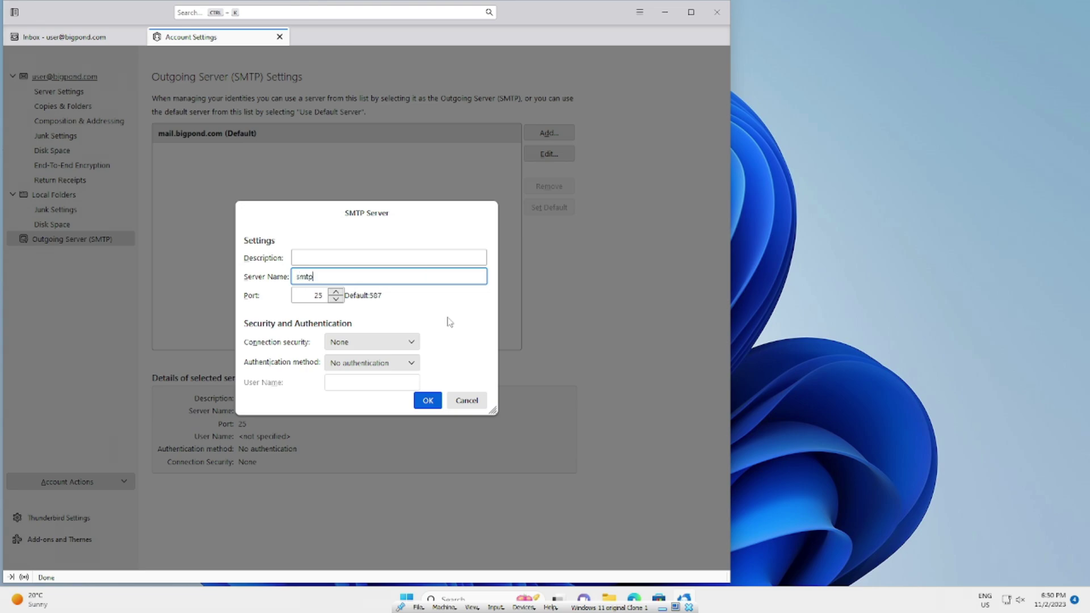
{"action": "type", "text": ".telstra.com"}
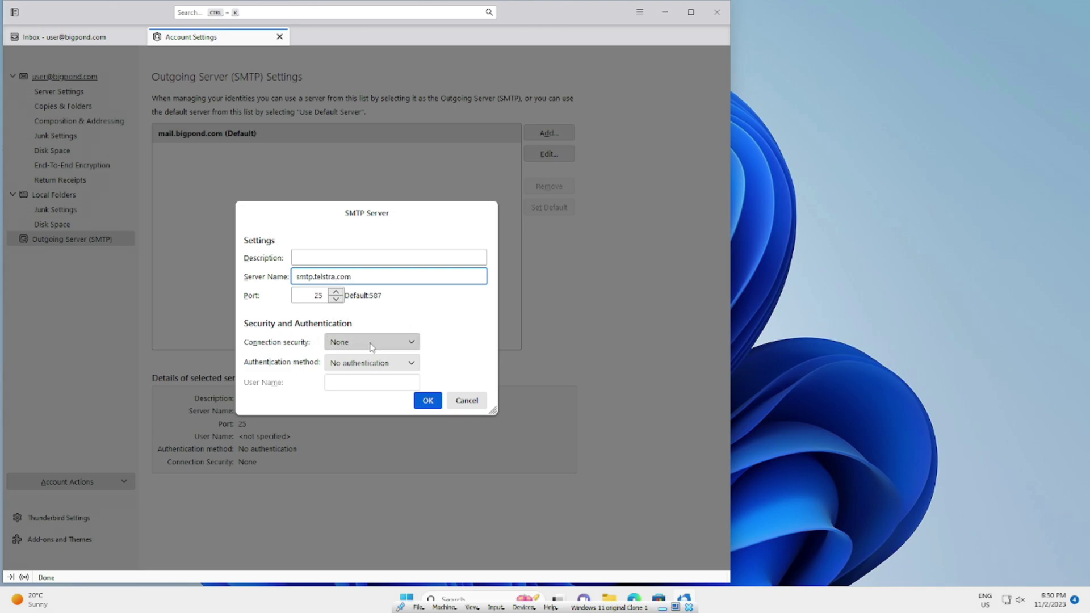
{"action": "left_click", "coordinate": [358, 344]}
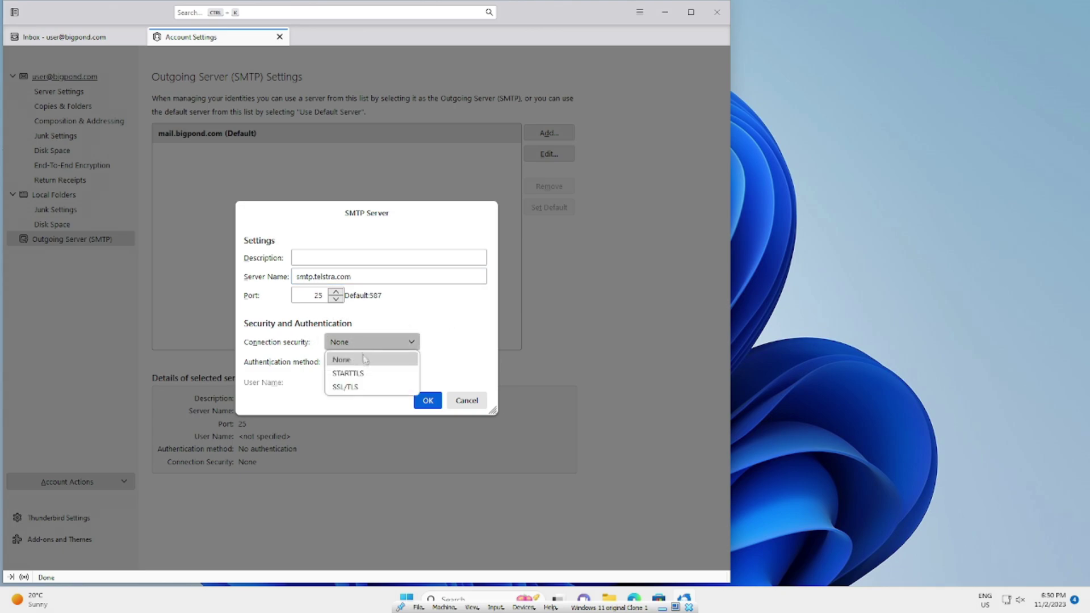
{"action": "left_click", "coordinate": [361, 387]}
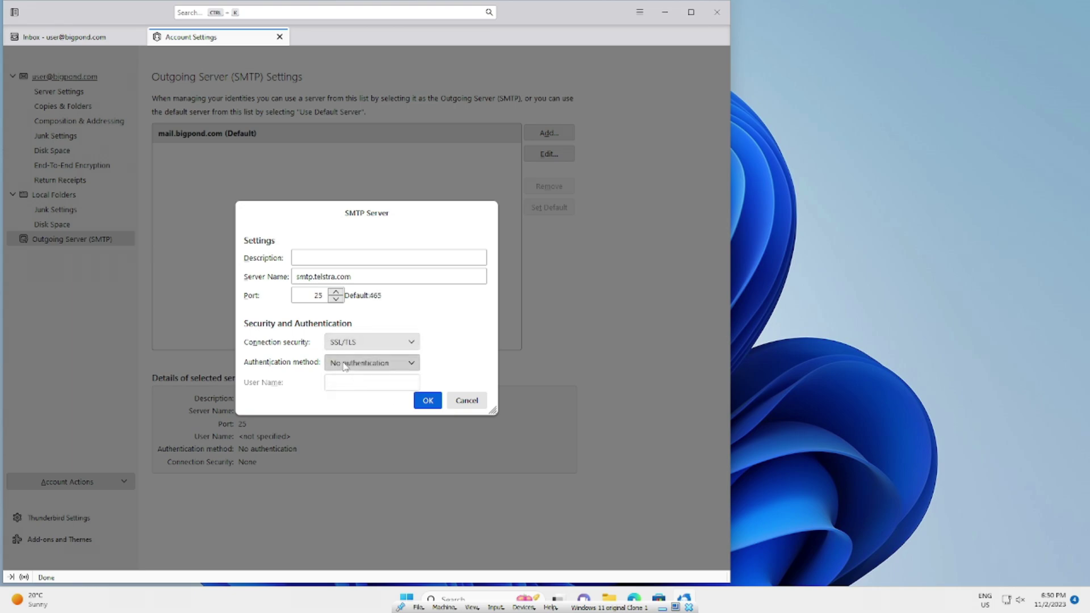
{"action": "left_click", "coordinate": [344, 365]}
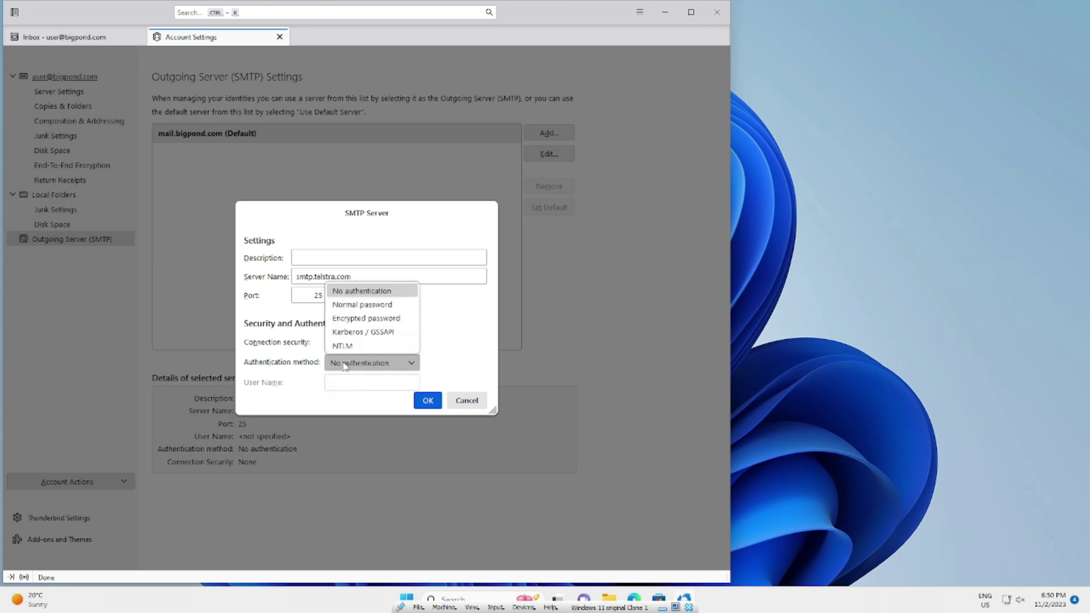
{"action": "left_click", "coordinate": [356, 307]}
Set the SMTP port to 465 and enter the account's user name
{"action": "double_click", "coordinate": [318, 295]}
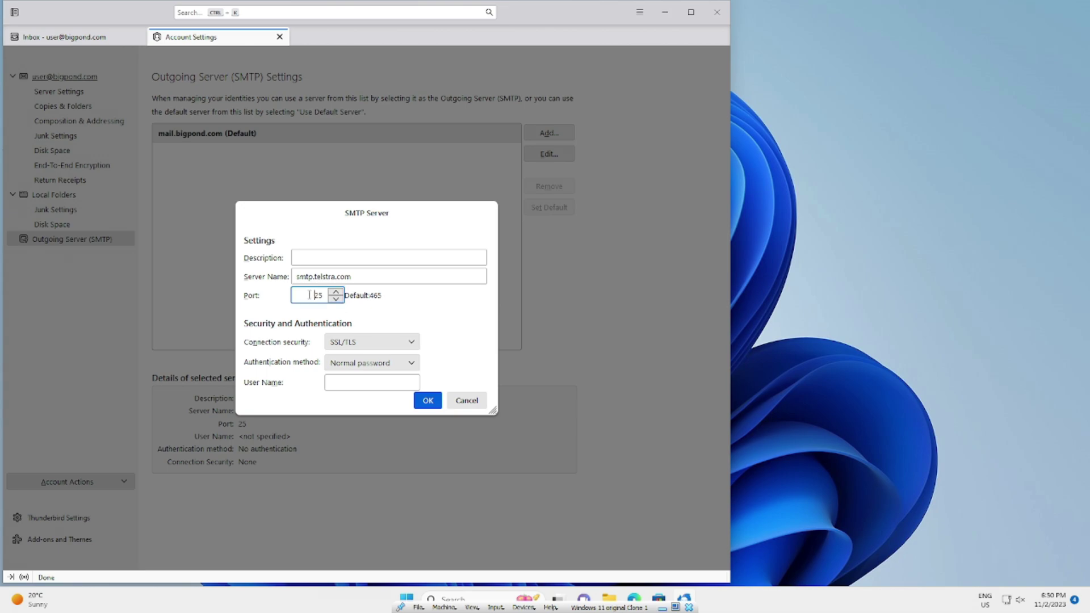
{"action": "type", "text": "46"}
{"action": "left_click", "coordinate": [364, 381]}
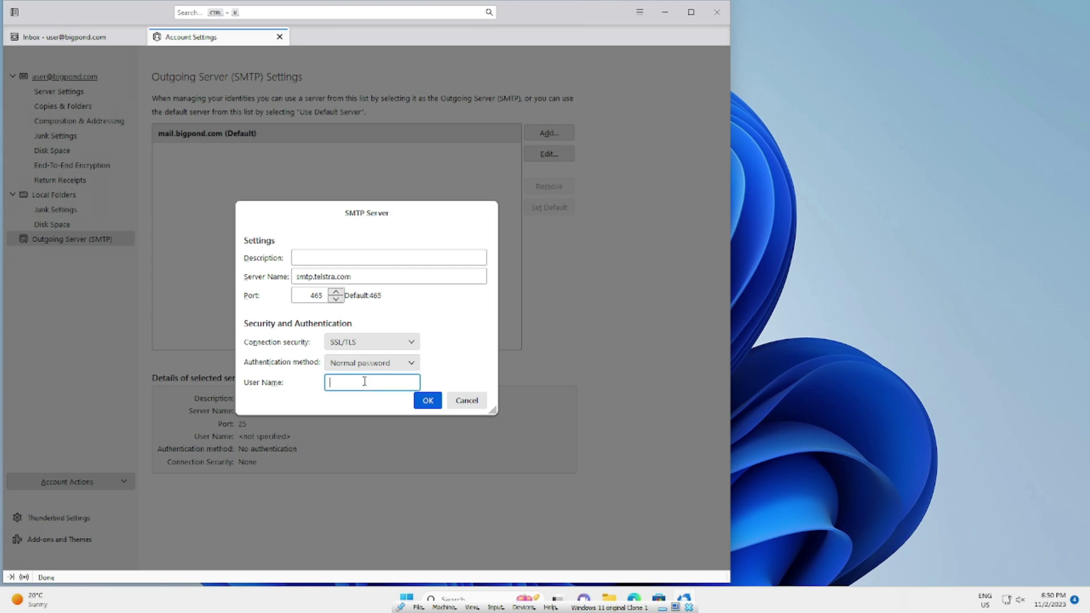
Save the Thunderbird SMTP settings, then select Bigpond in Windows Live Mail's Email accounts list
{"action": "left_click", "coordinate": [429, 401]}
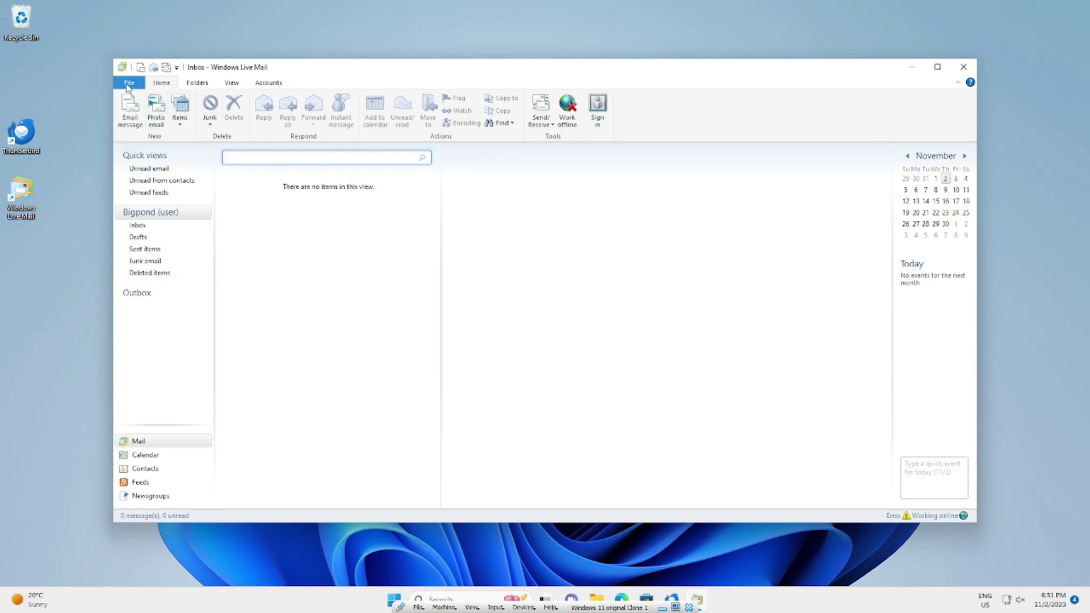
{"action": "left_click", "coordinate": [128, 85]}
{"action": "mouse_move", "coordinate": [167, 236]}
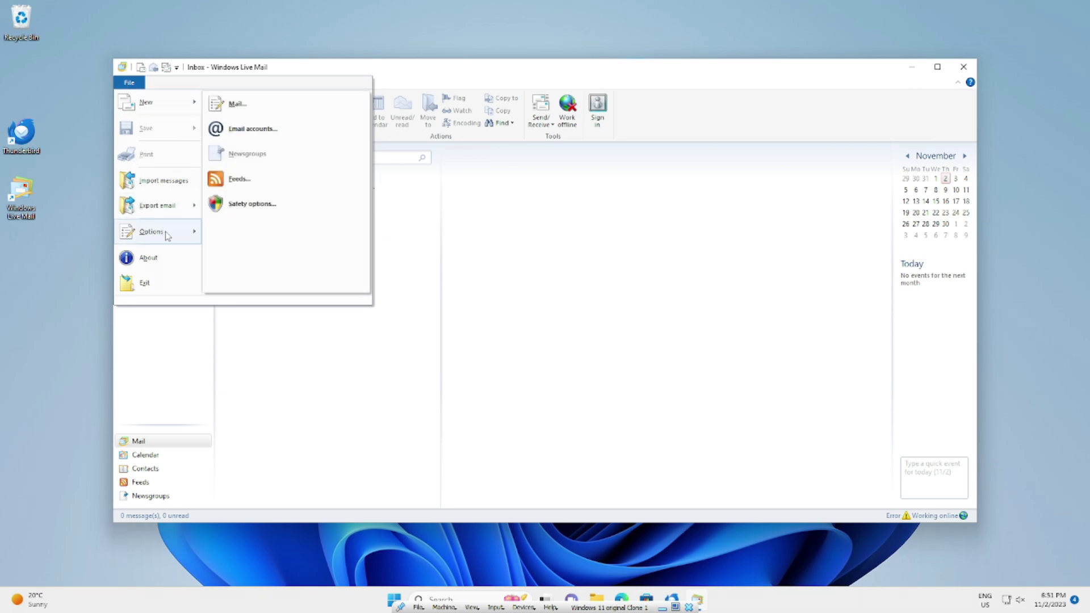
{"action": "left_click", "coordinate": [259, 129]}
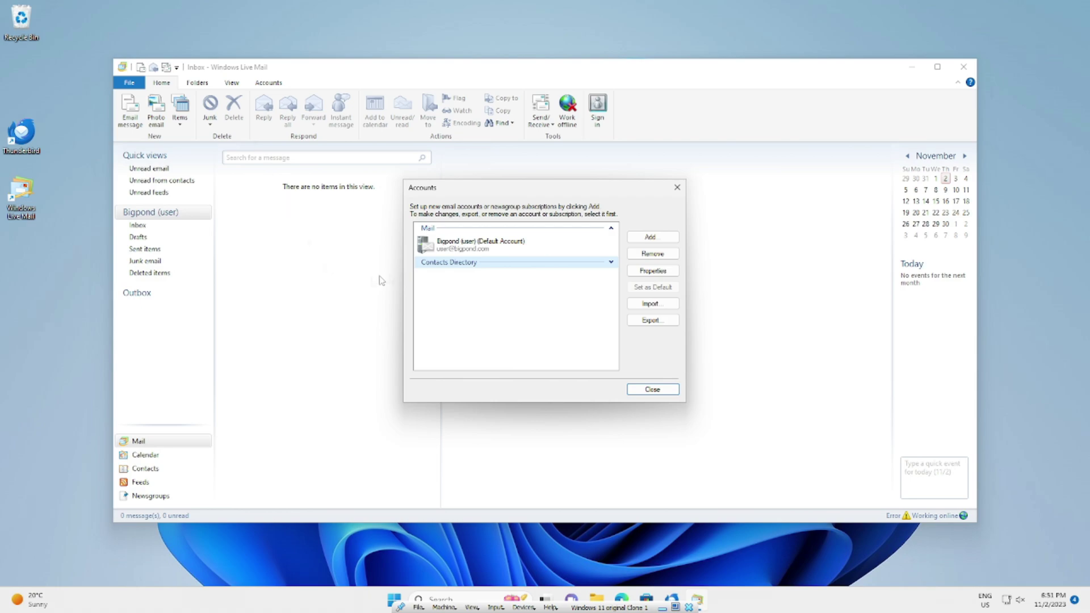
{"action": "left_click", "coordinate": [460, 252]}
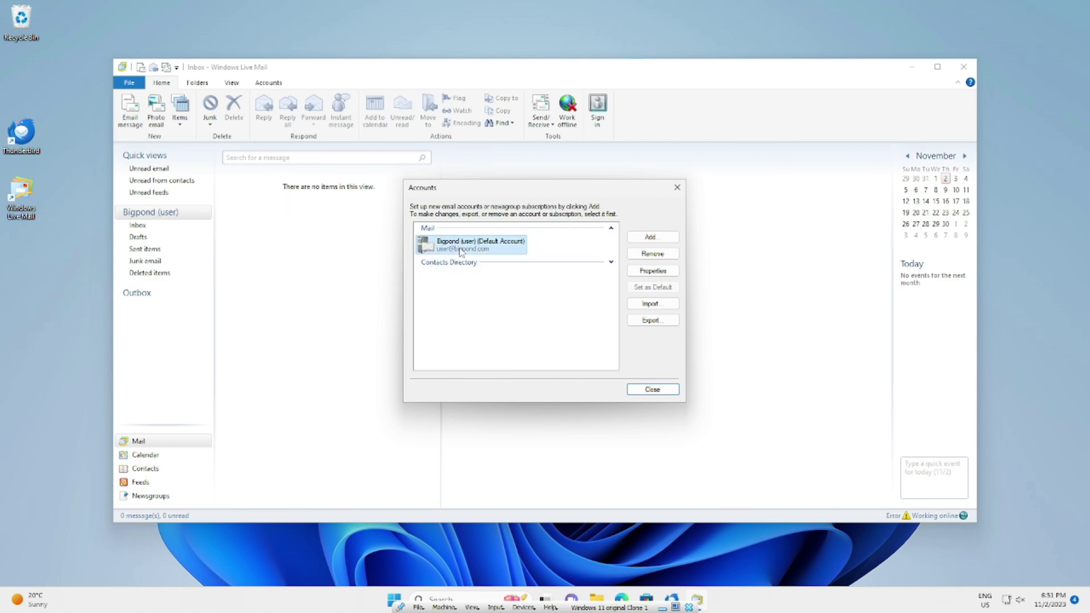
In Bigpond's Servers properties, set outgoing mail to smtp.telstra.com and require authentication
{"action": "left_click", "coordinate": [653, 270]}
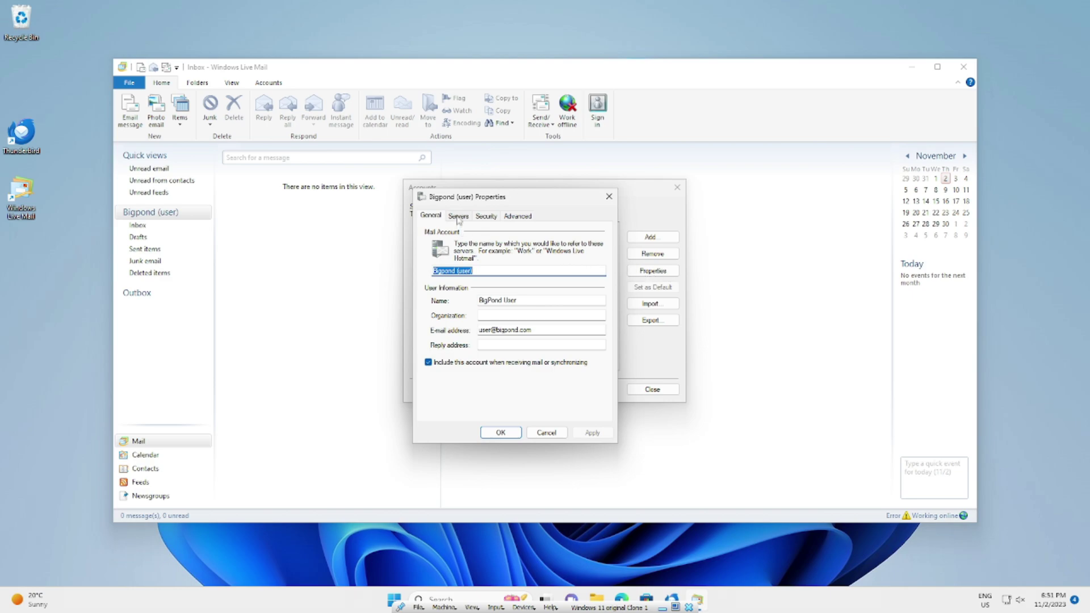
{"action": "left_click", "coordinate": [459, 217]}
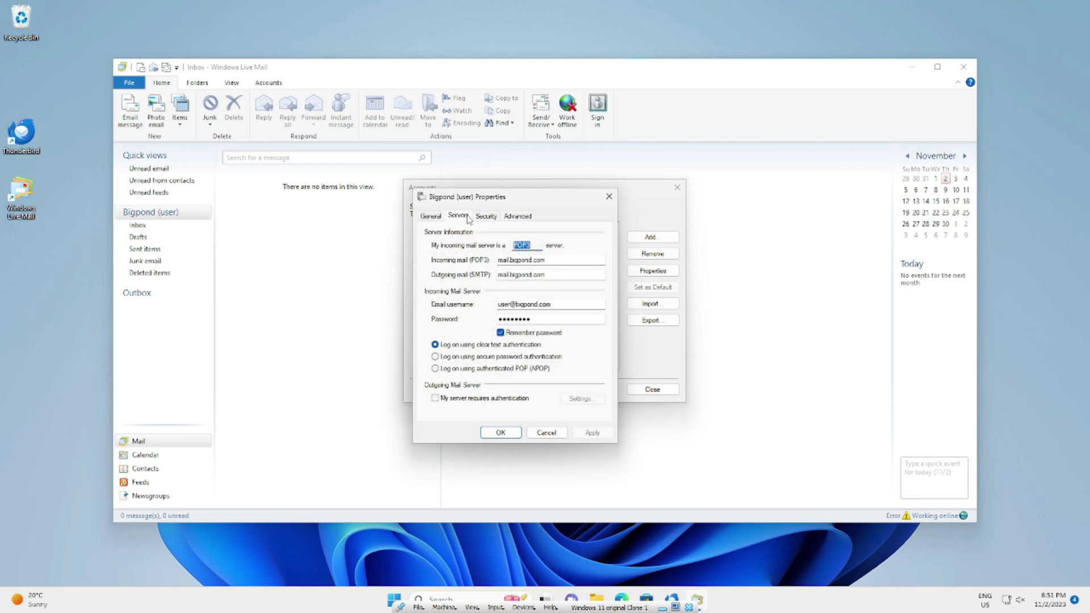
{"action": "double_click", "coordinate": [560, 275]}
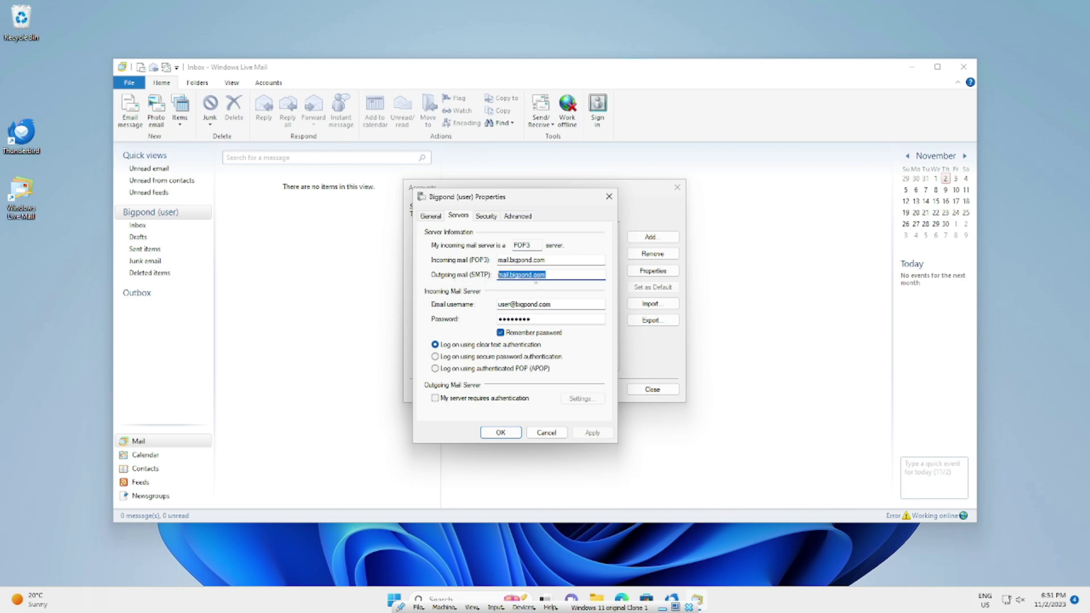
{"action": "type", "text": "smtp.telstra"}
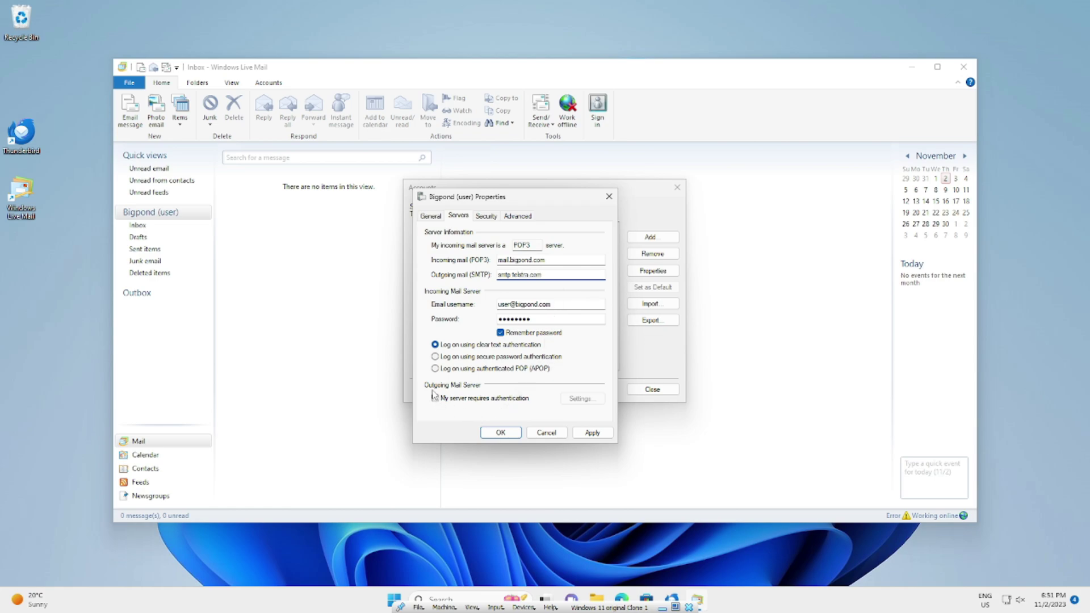
{"action": "left_click", "coordinate": [468, 404]}
On the Advanced tab, enable SSL for outgoing mail and set port 465
{"action": "left_click", "coordinate": [516, 219]}
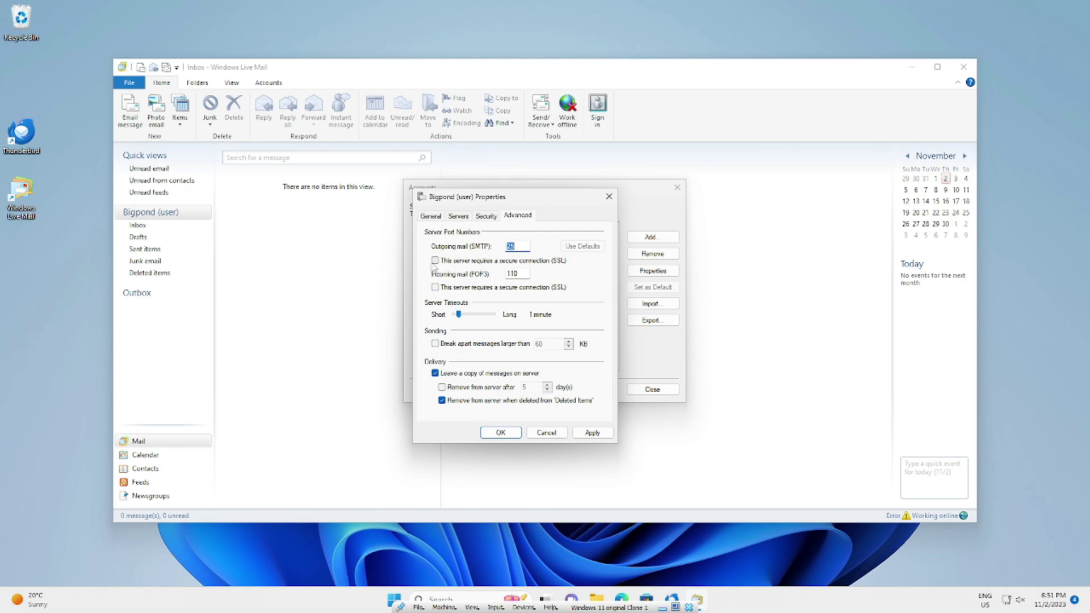
{"action": "left_click", "coordinate": [436, 261]}
{"action": "double_click", "coordinate": [518, 246]}
{"action": "type", "text": "46"}
Apply and save the Bigpond account properties and close the accounts list
{"action": "left_click", "coordinate": [592, 433]}
{"action": "left_click", "coordinate": [500, 433]}
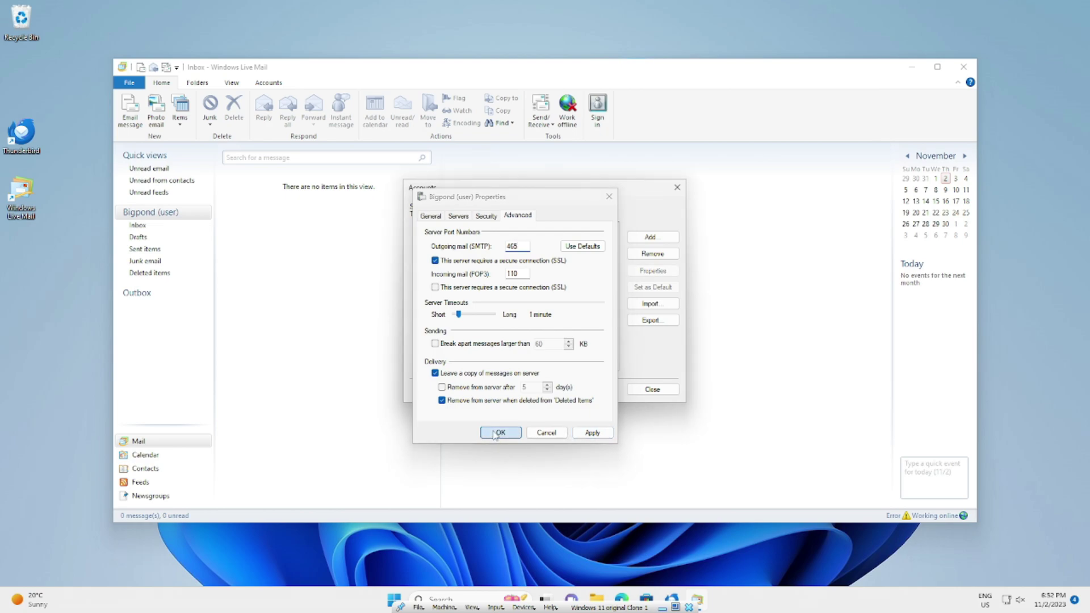
{"action": "left_click", "coordinate": [653, 389]}
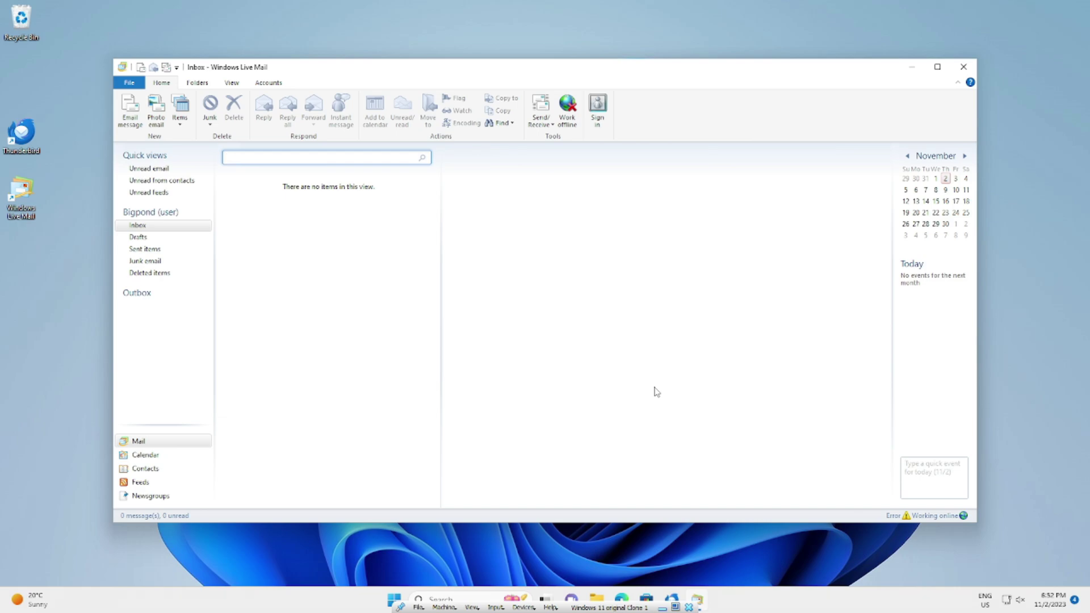
Close Windows Live Mail and open Control Panel by searching 'control' from Start
{"action": "key", "text": "alt+F4"}
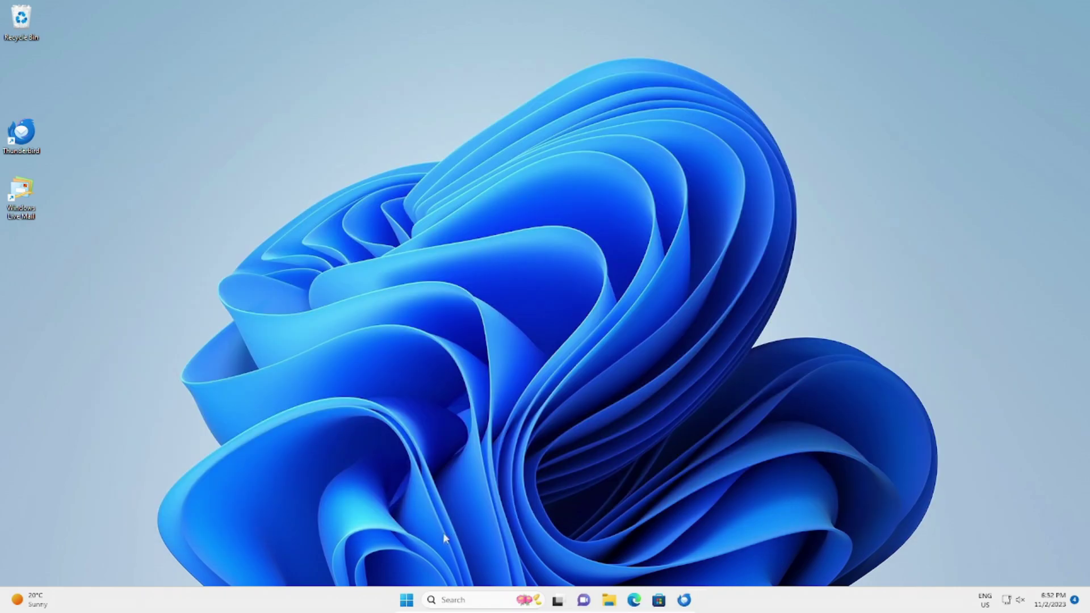
{"action": "left_click", "coordinate": [410, 600]}
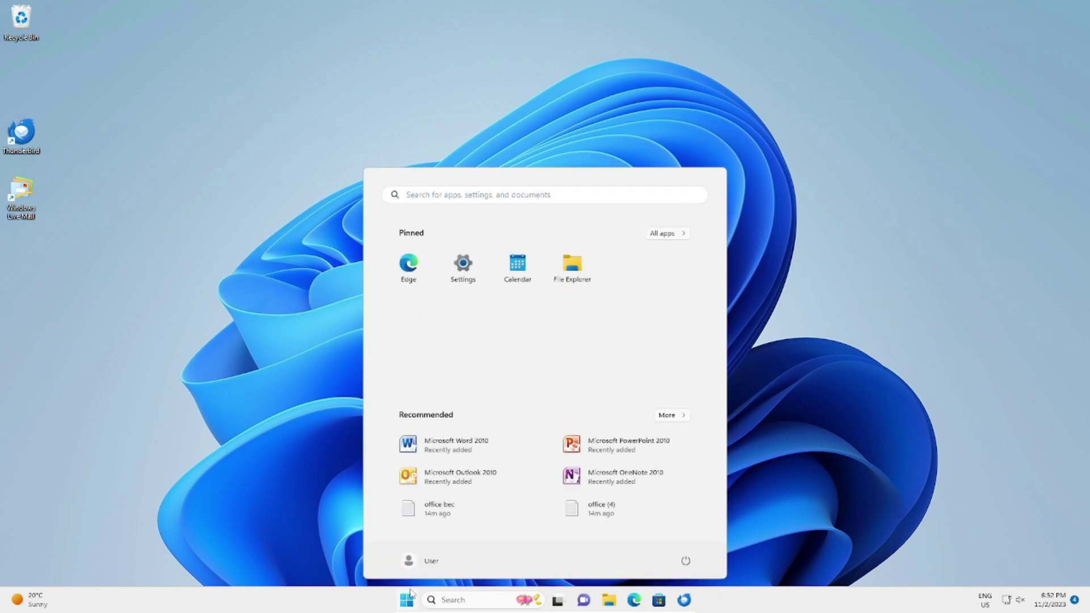
{"action": "type", "text": "control"}
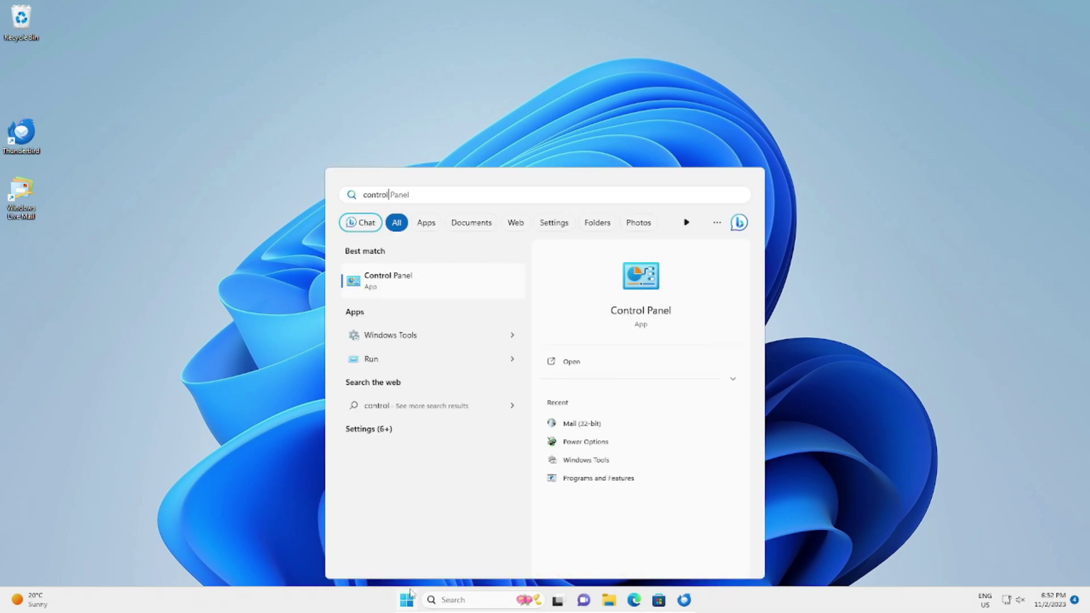
{"action": "left_click", "coordinate": [264, 526]}
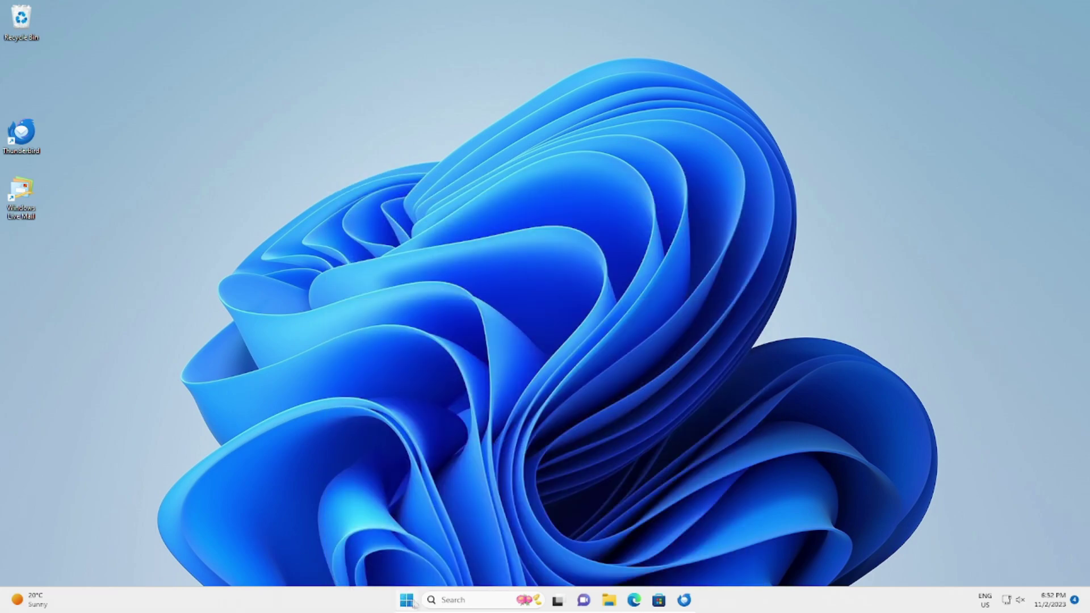
{"action": "left_click", "coordinate": [408, 601]}
{"action": "left_click", "coordinate": [408, 601]}
{"action": "left_click", "coordinate": [407, 600]}
{"action": "type", "text": "control"}
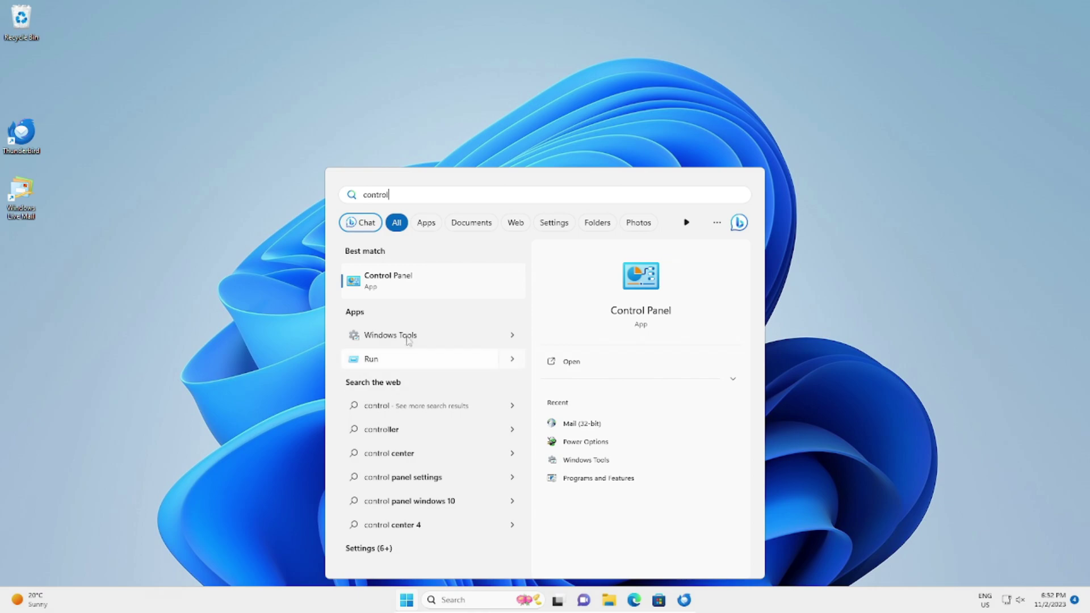
{"action": "left_click", "coordinate": [378, 294]}
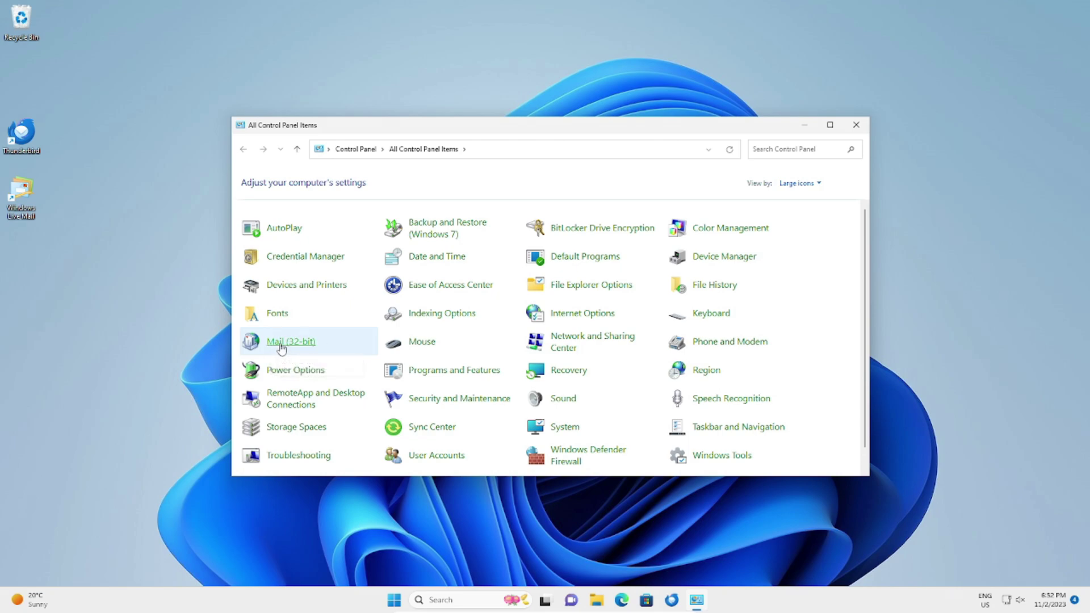
In Mail (32-bit) E-mail Accounts, change the outgoing server to smtp.telstra.com and open More Settings
{"action": "left_click", "coordinate": [280, 342]}
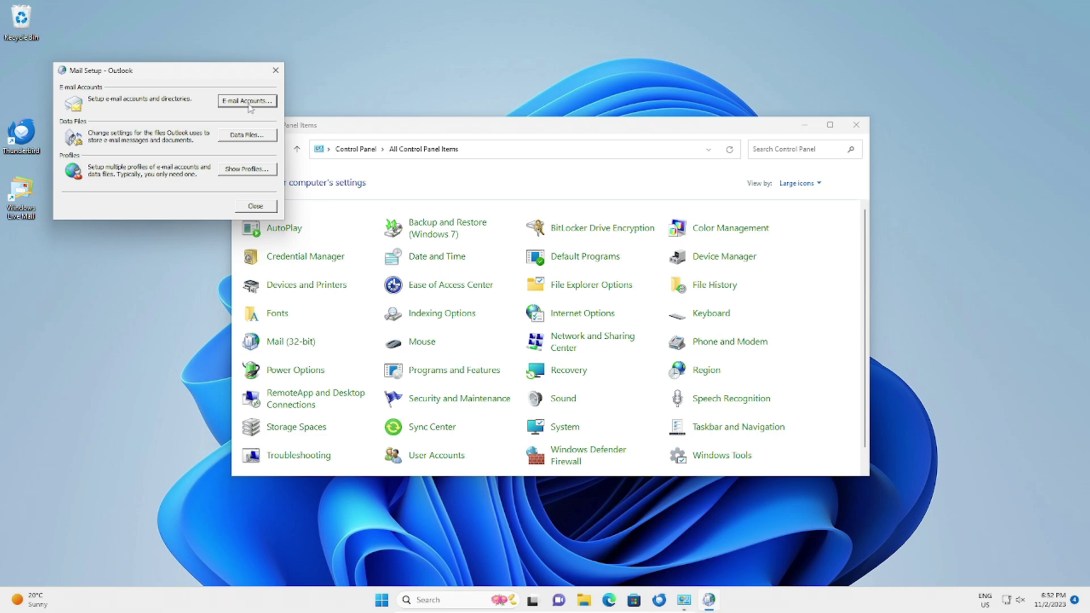
{"action": "left_click", "coordinate": [250, 107]}
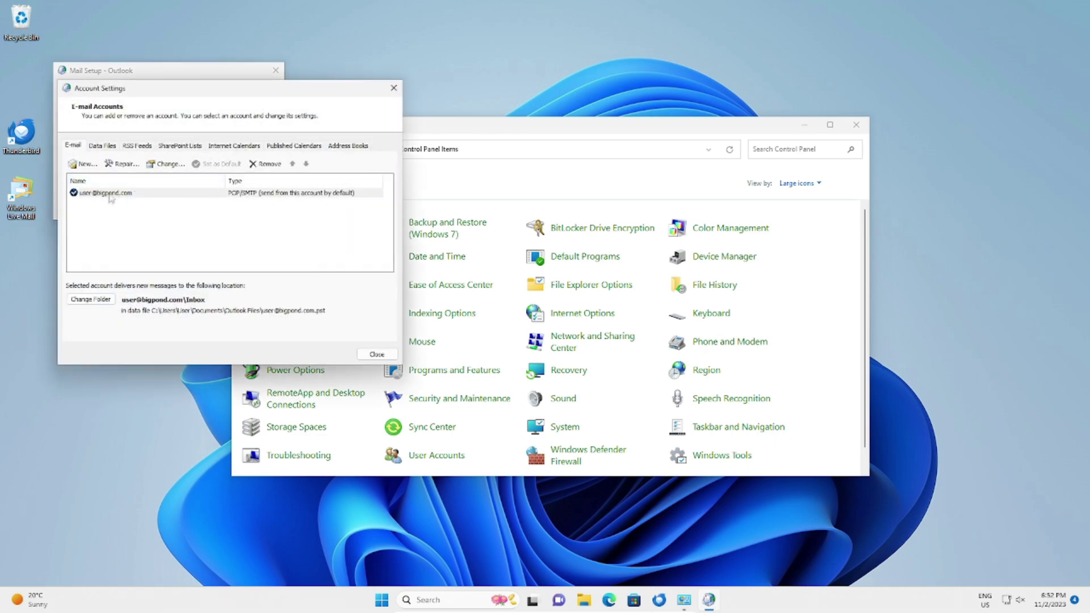
{"action": "left_click", "coordinate": [168, 164]}
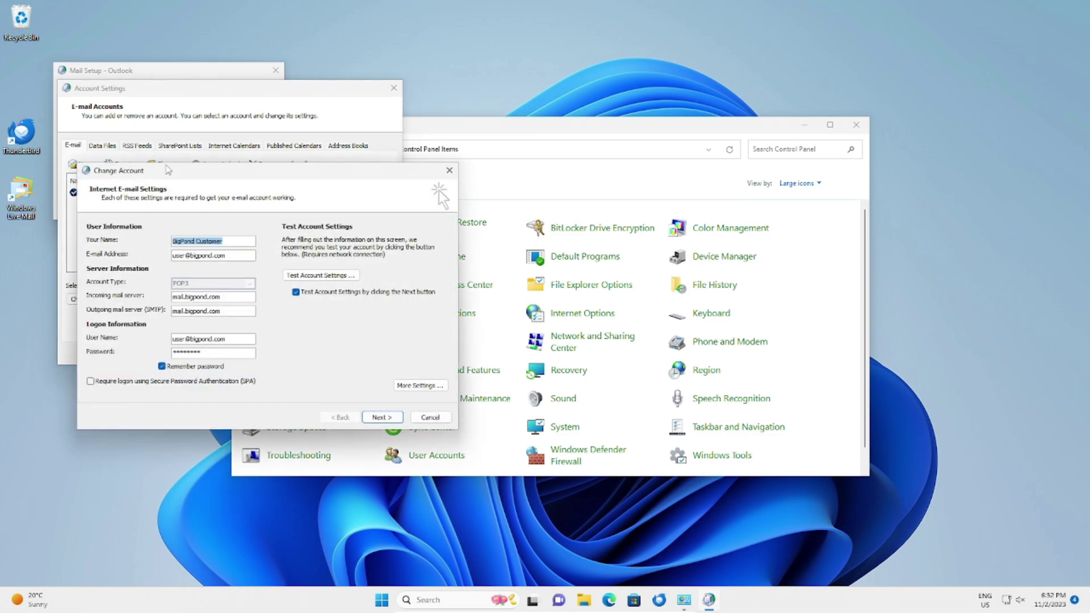
{"action": "left_click_drag", "start_coordinate": [240, 312], "coordinate": [151, 312]}
{"action": "type", "text": "smtp.telstra"}
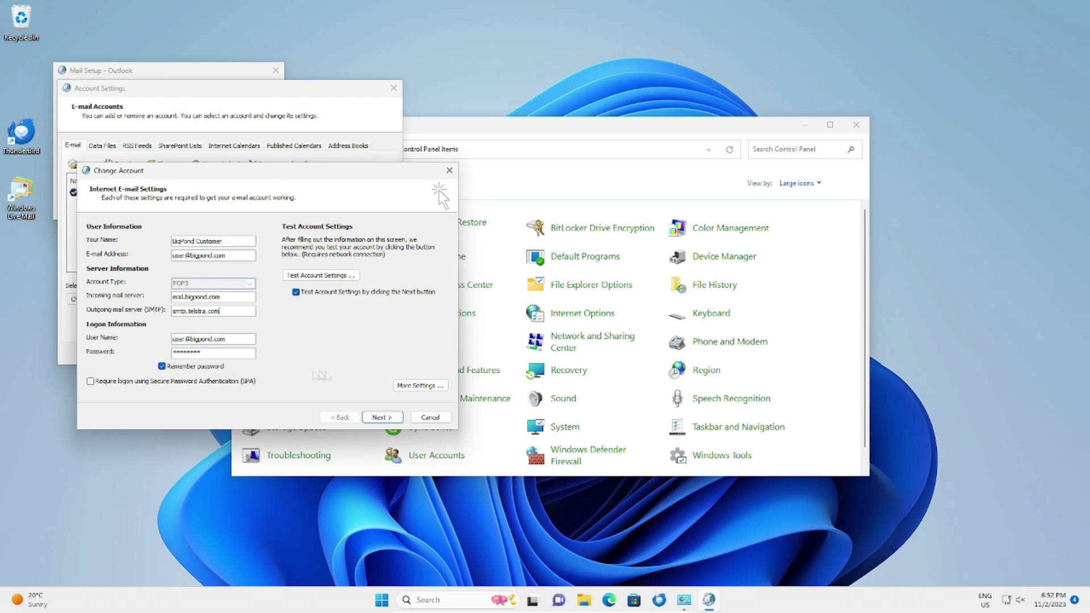
{"action": "left_click", "coordinate": [424, 388]}
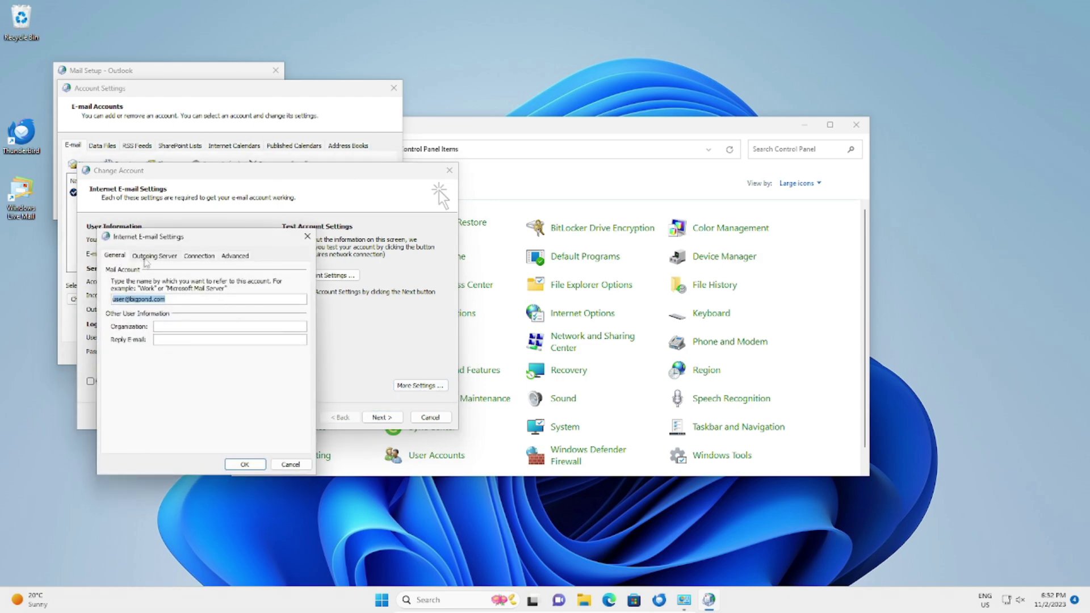
Require outgoing server authentication and set SMTP port 465 with SSL encryption
{"action": "left_click", "coordinate": [163, 259]}
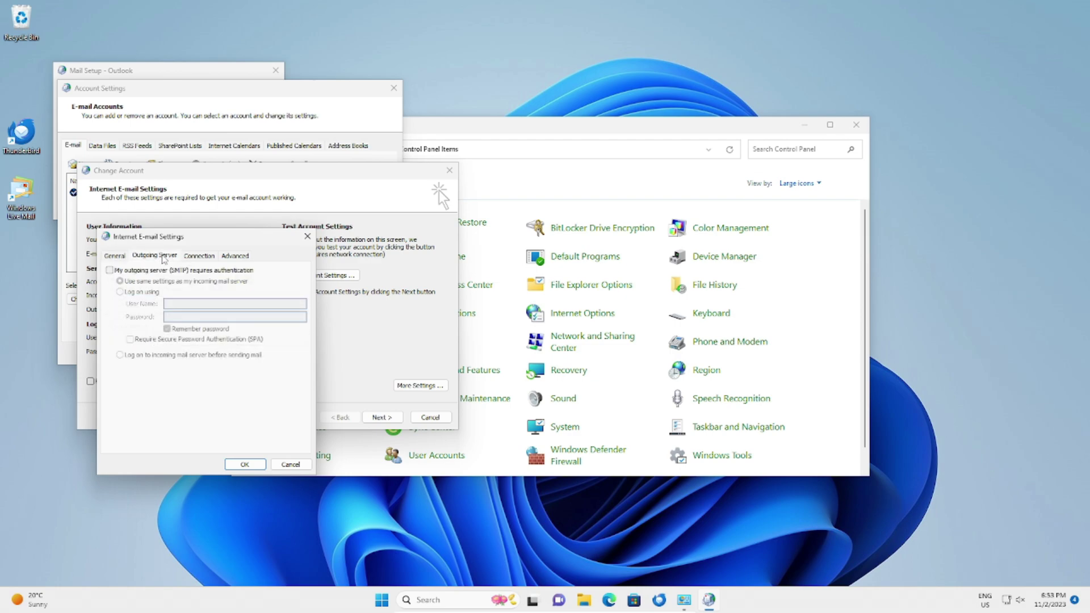
{"action": "left_click", "coordinate": [110, 271]}
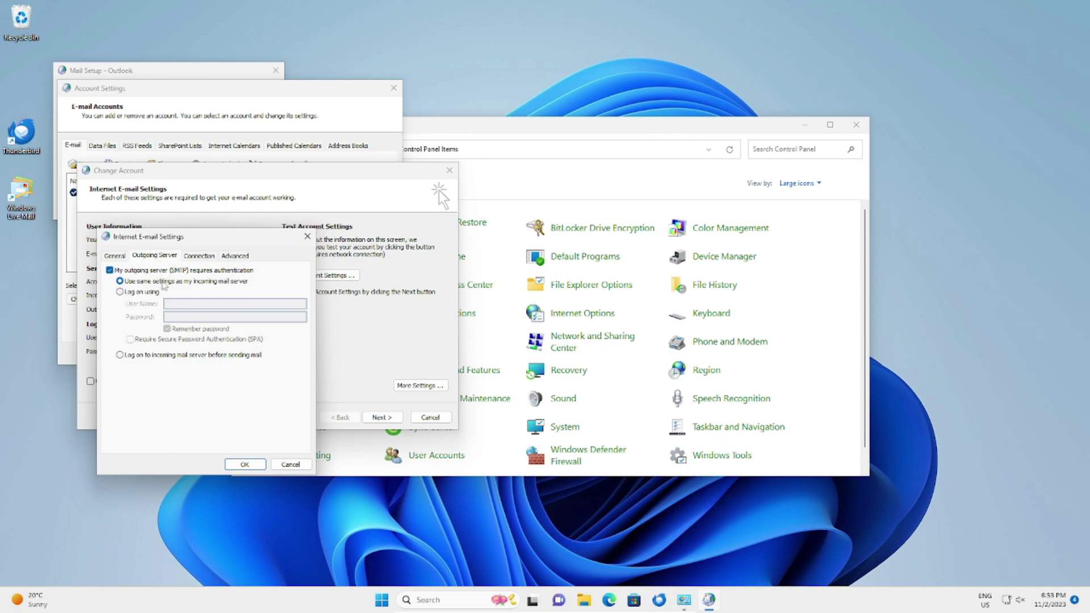
{"action": "left_click", "coordinate": [231, 257]}
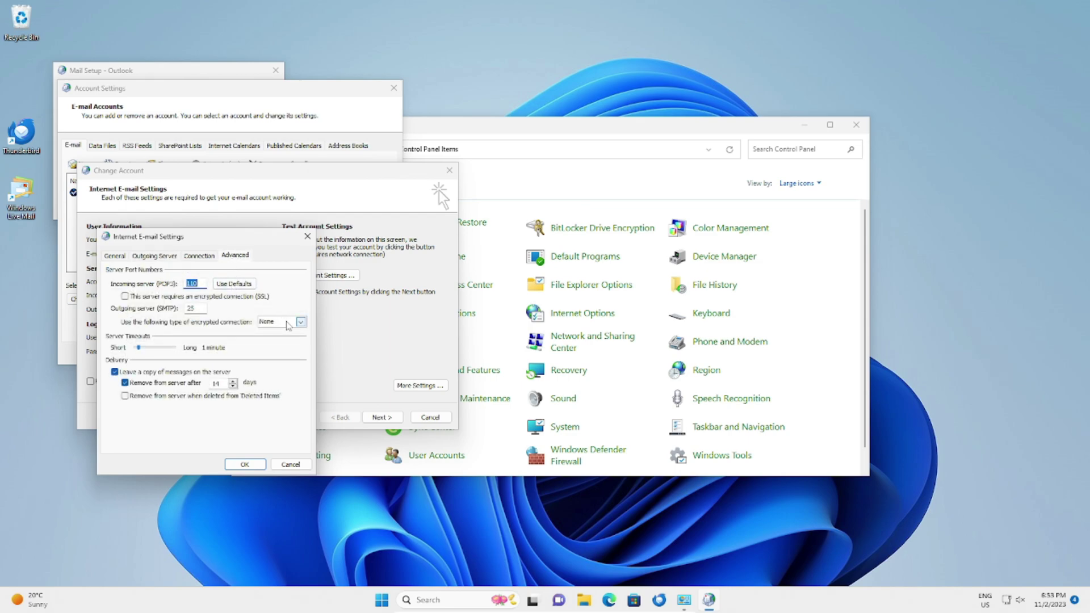
{"action": "double_click", "coordinate": [191, 309]}
{"action": "type", "text": "46"}
{"action": "left_click", "coordinate": [282, 322]}
{"action": "left_click", "coordinate": [277, 340]}
Save the account change without testing and close Mail Setup and Control Panel
{"action": "left_click", "coordinate": [255, 464]}
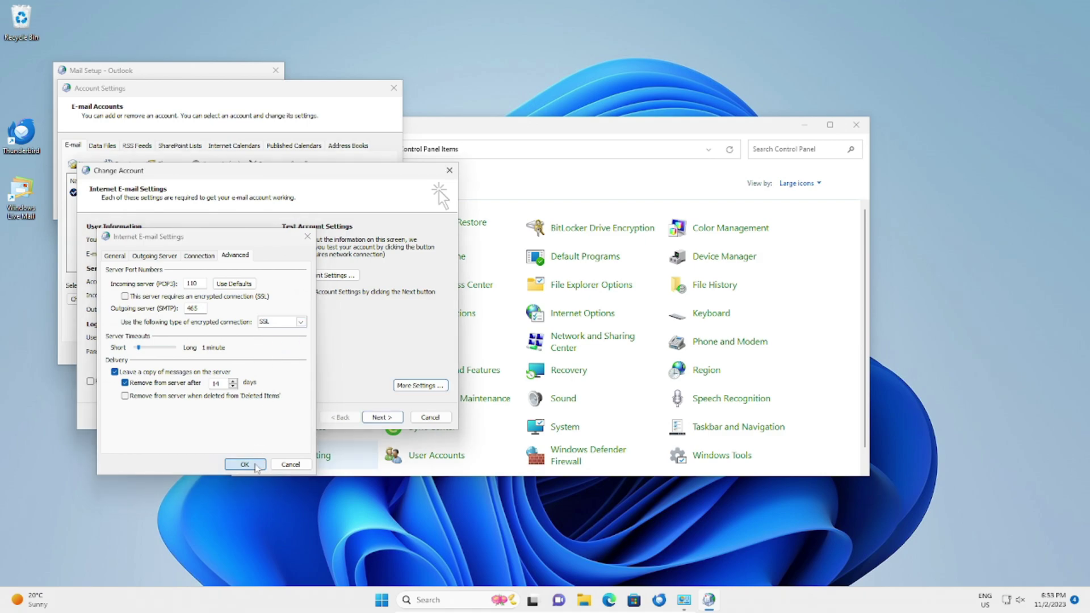
{"action": "left_click", "coordinate": [295, 292]}
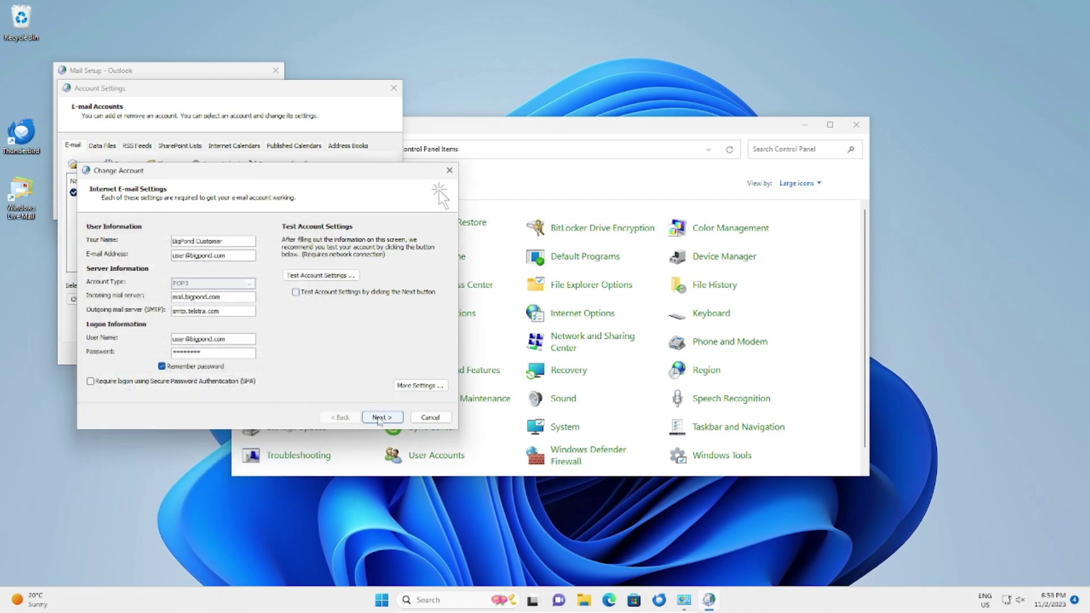
{"action": "left_click", "coordinate": [378, 417]}
{"action": "left_click", "coordinate": [381, 416]}
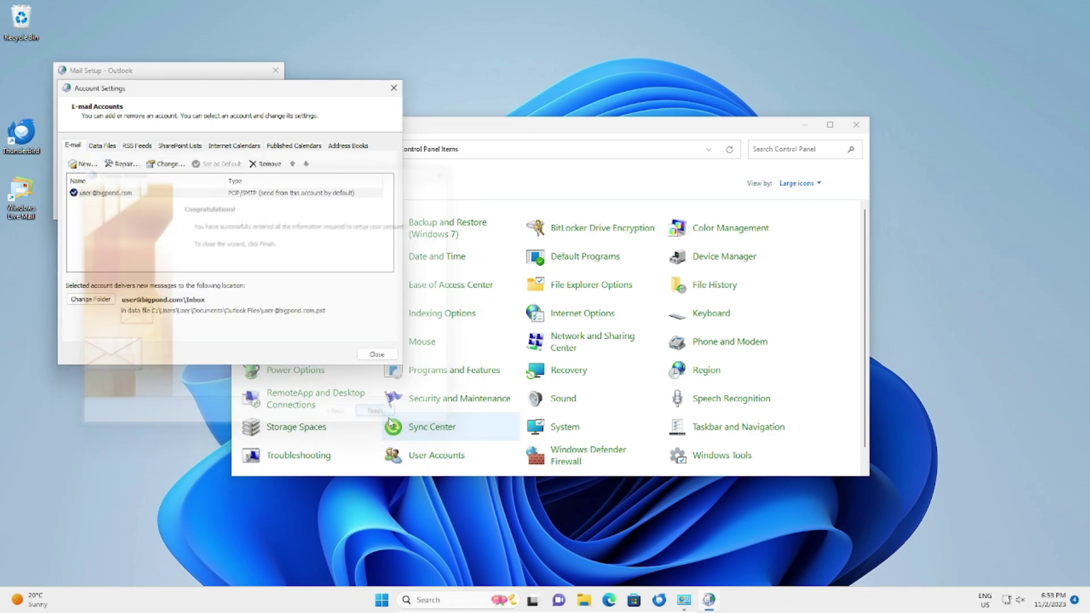
{"action": "left_click", "coordinate": [376, 354]}
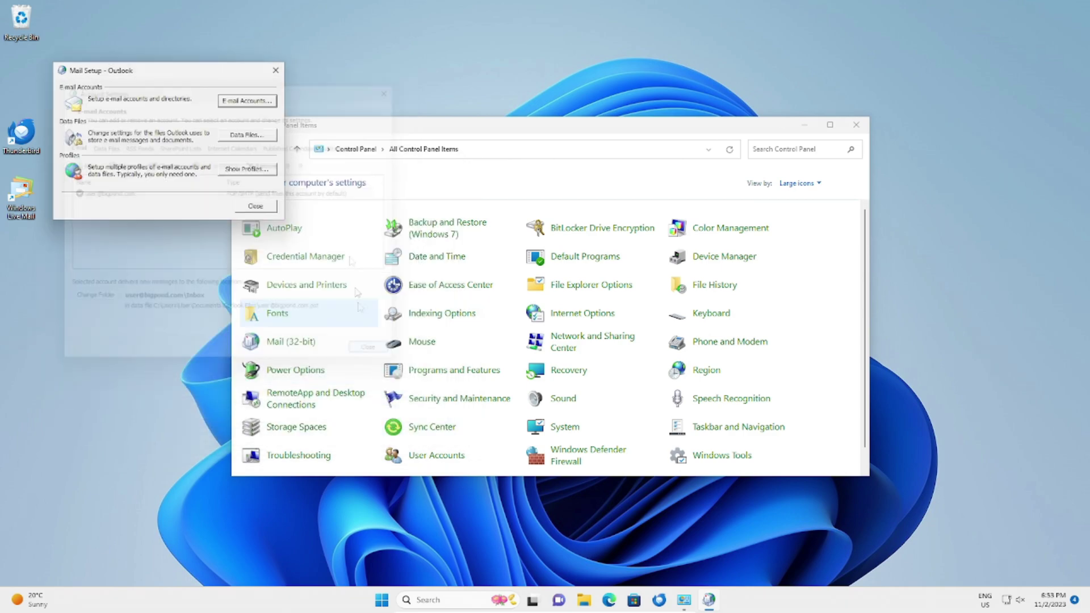
{"action": "left_click", "coordinate": [276, 70]}
{"action": "left_click", "coordinate": [857, 126]}
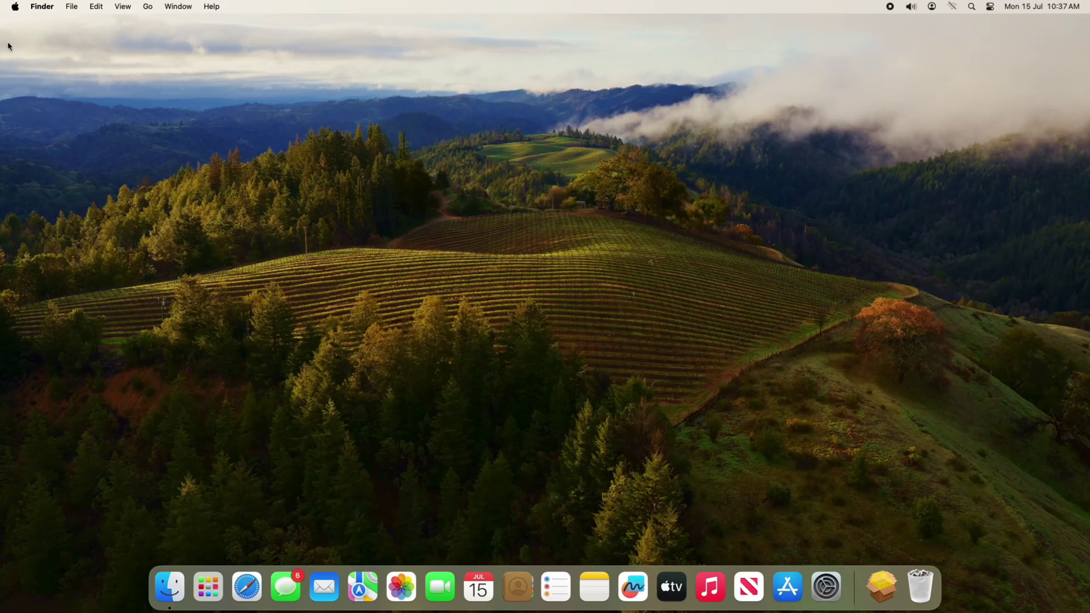
Launch Apple Mail and show the Bigpond account's Server Settings under Settings > Accounts
{"action": "left_click", "coordinate": [325, 587]}
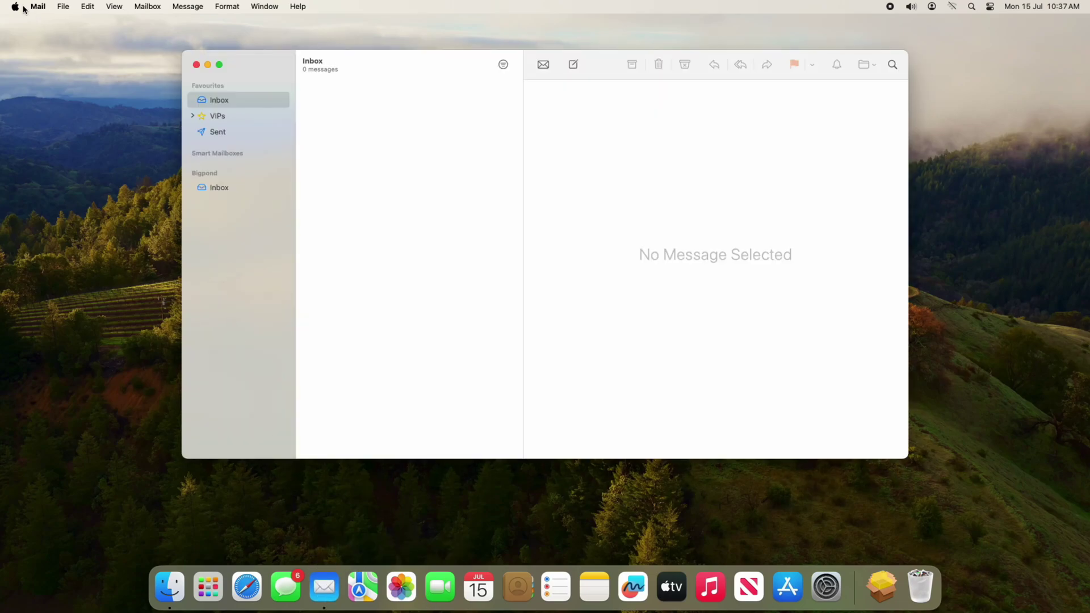
{"action": "left_click", "coordinate": [40, 7]}
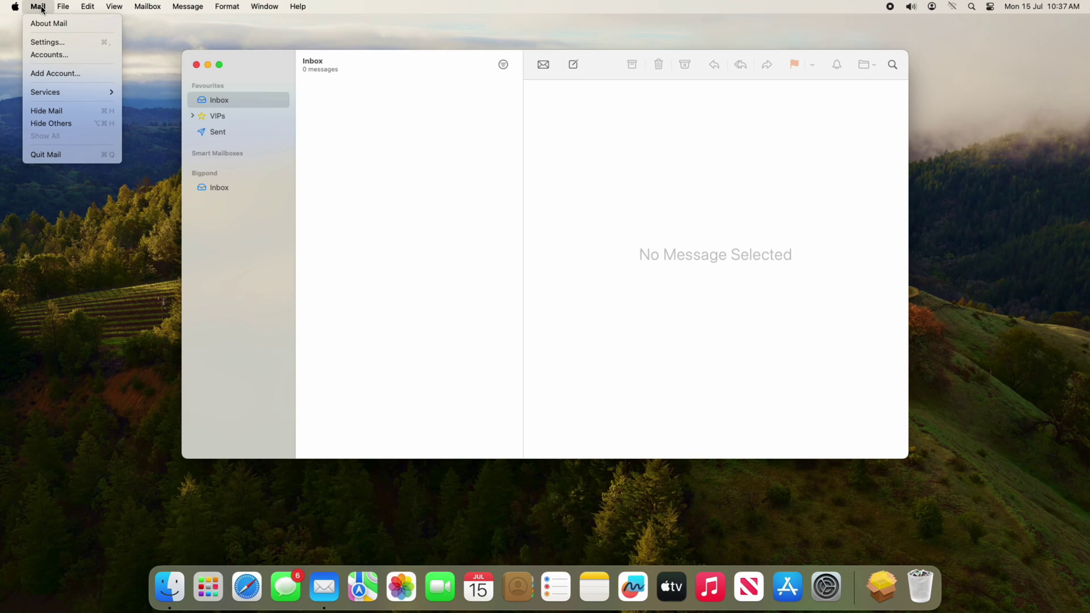
{"action": "left_click", "coordinate": [48, 42]}
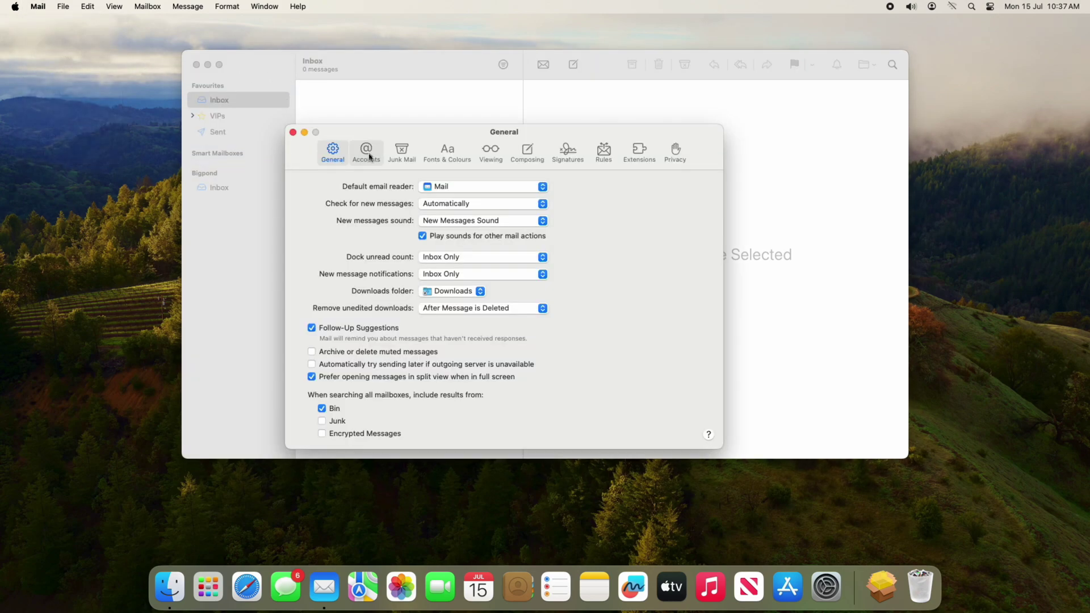
{"action": "left_click", "coordinate": [368, 150]}
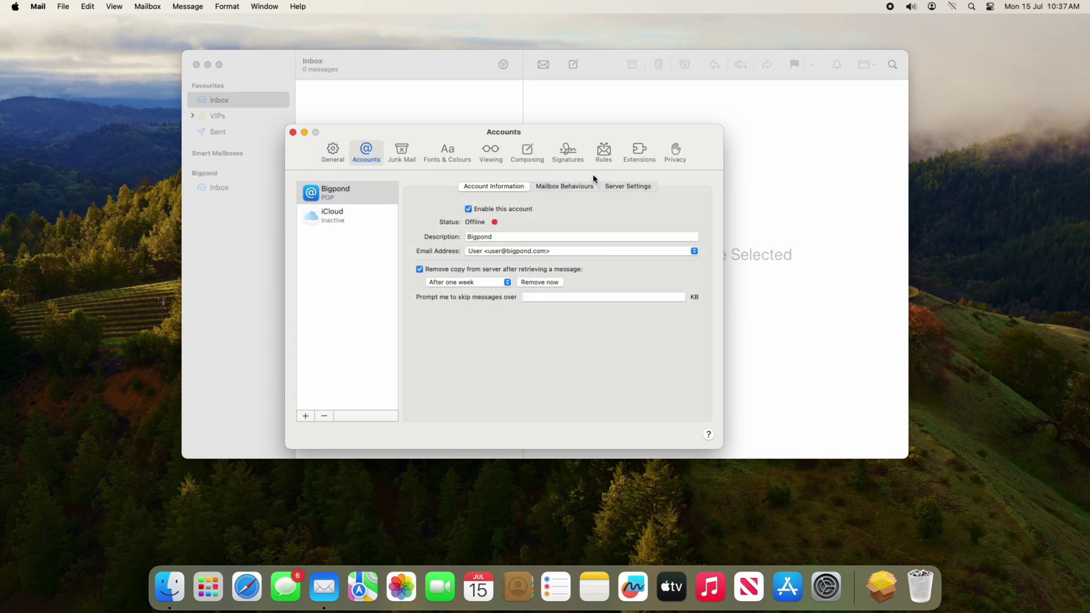
{"action": "left_click", "coordinate": [633, 188]}
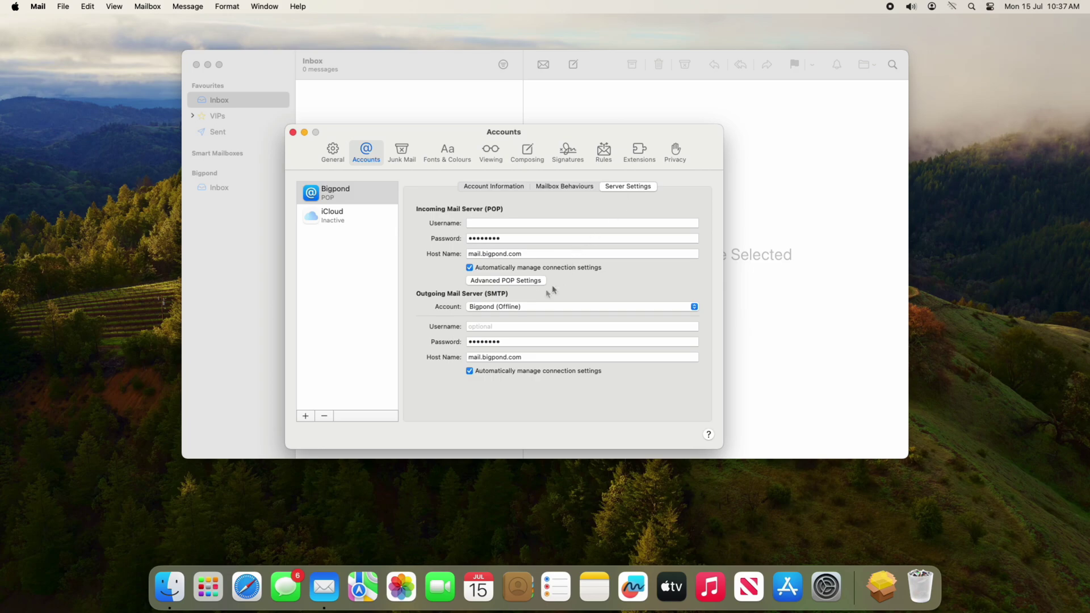
Fill in the outgoing server's username and replace its password with a new one
{"action": "left_click", "coordinate": [513, 326]}
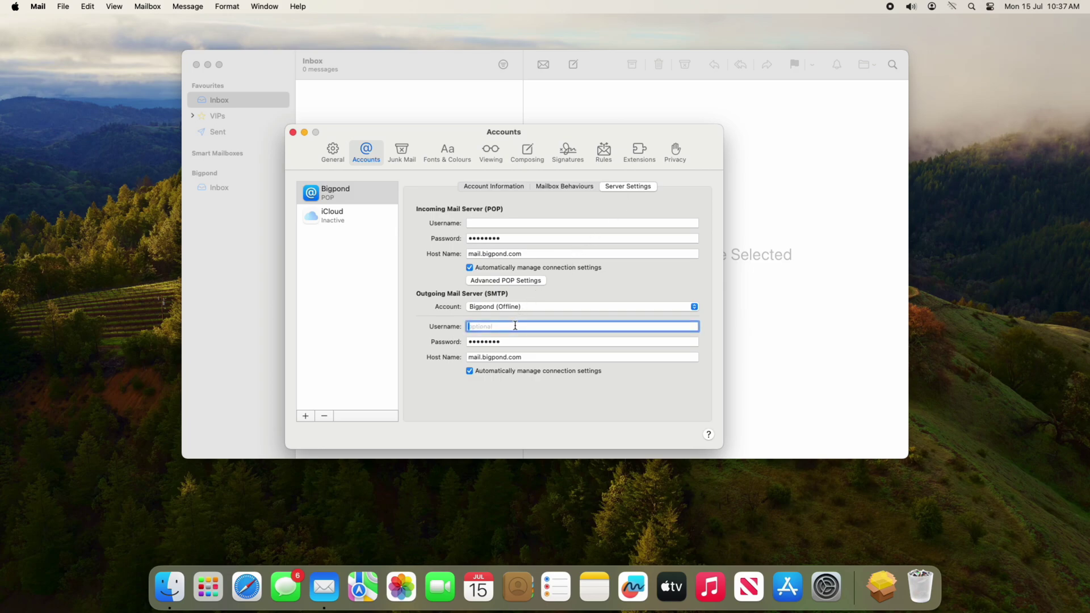
{"action": "key", "text": "super+v"}
{"action": "left_click", "coordinate": [510, 342]}
{"action": "left_click_drag", "start_coordinate": [509, 342], "coordinate": [422, 354]}
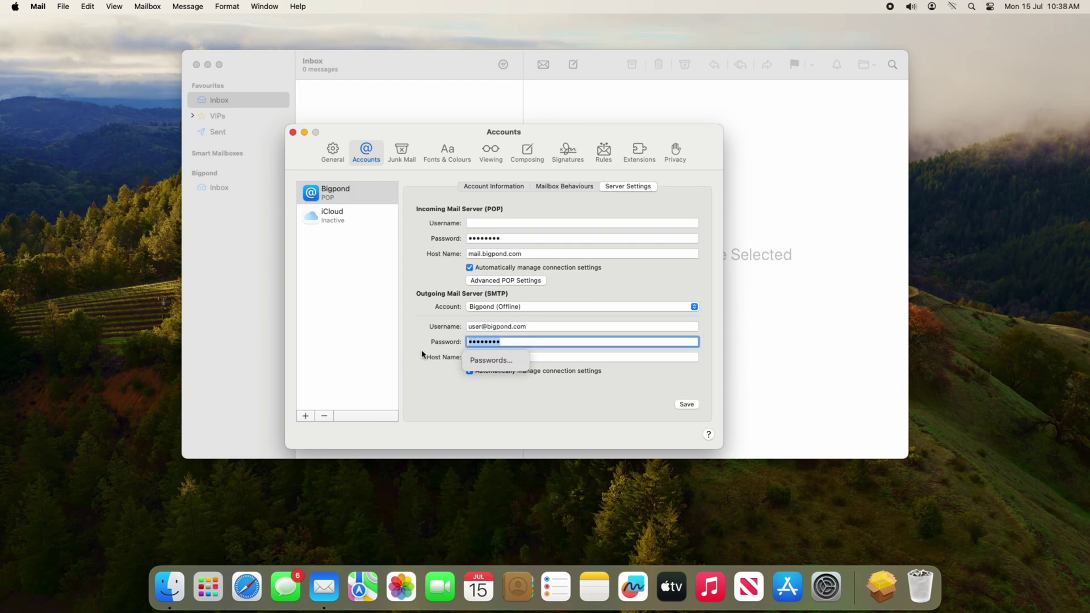
{"action": "type", "text": "passwor"}
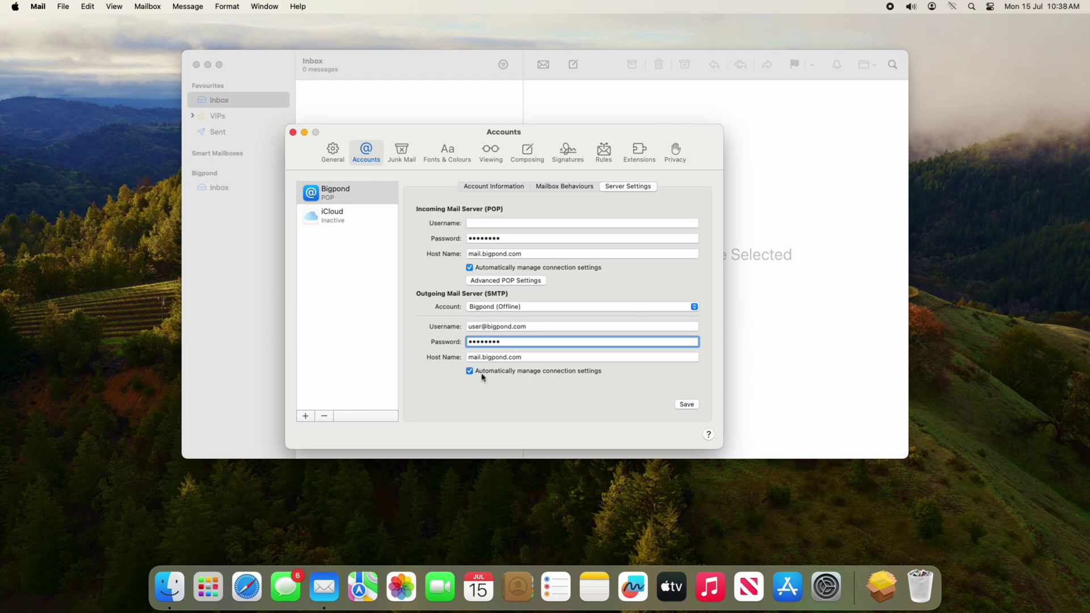
{"action": "key", "text": "Tab"}
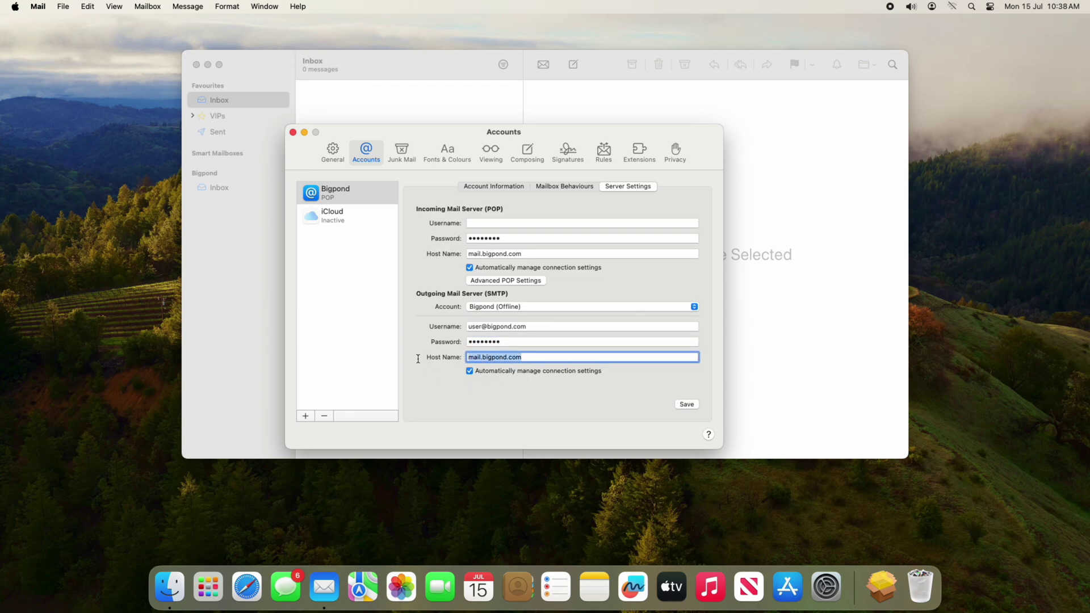
Set the outgoing server to smtp.telstra.com on port 465 with Password authentication and save
{"action": "key", "text": "BackSpace"}
{"action": "type", "text": "smtp.telstra.com"}
{"action": "left_click", "coordinate": [469, 372]}
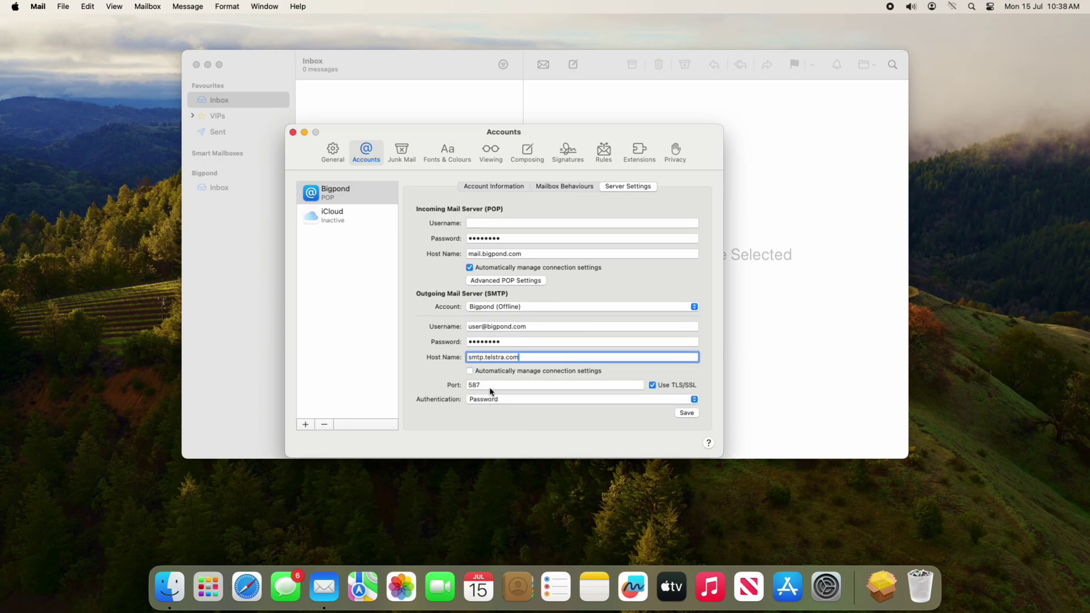
{"action": "key", "text": "Tab"}
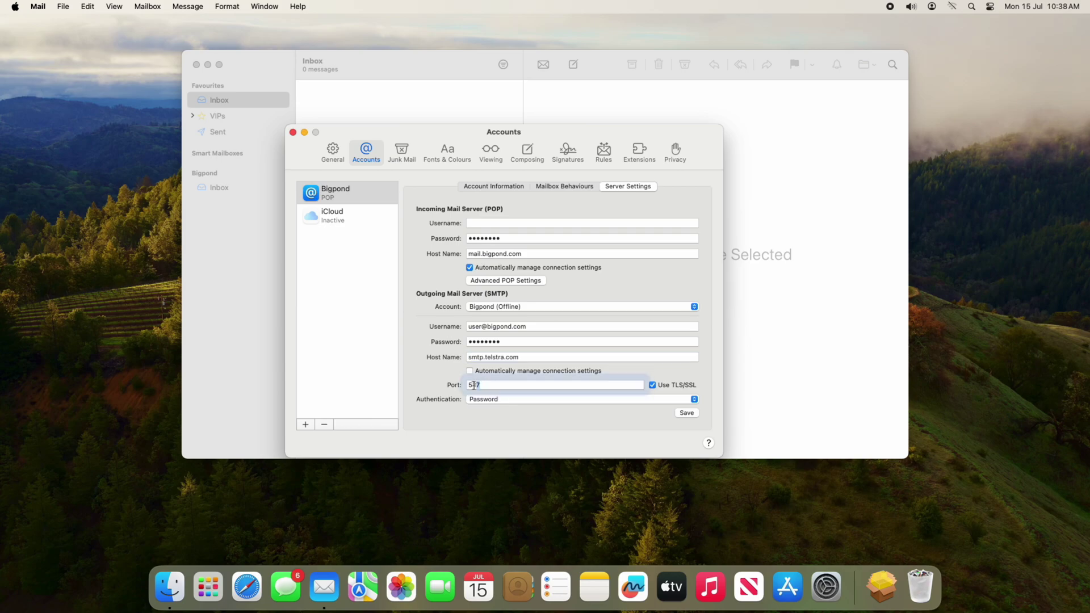
{"action": "type", "text": "465"}
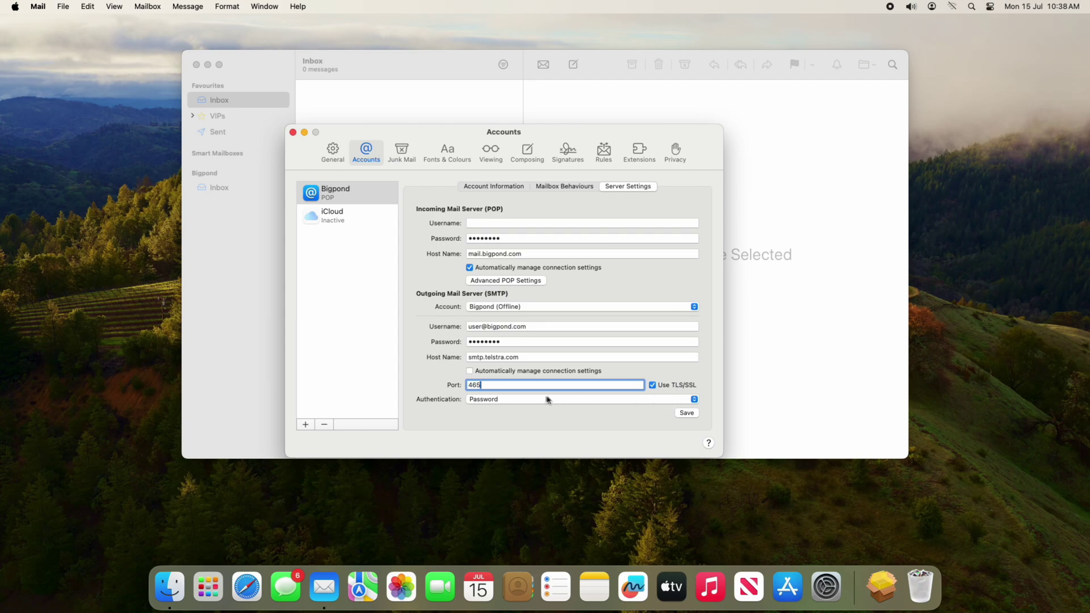
{"action": "left_click", "coordinate": [524, 400]}
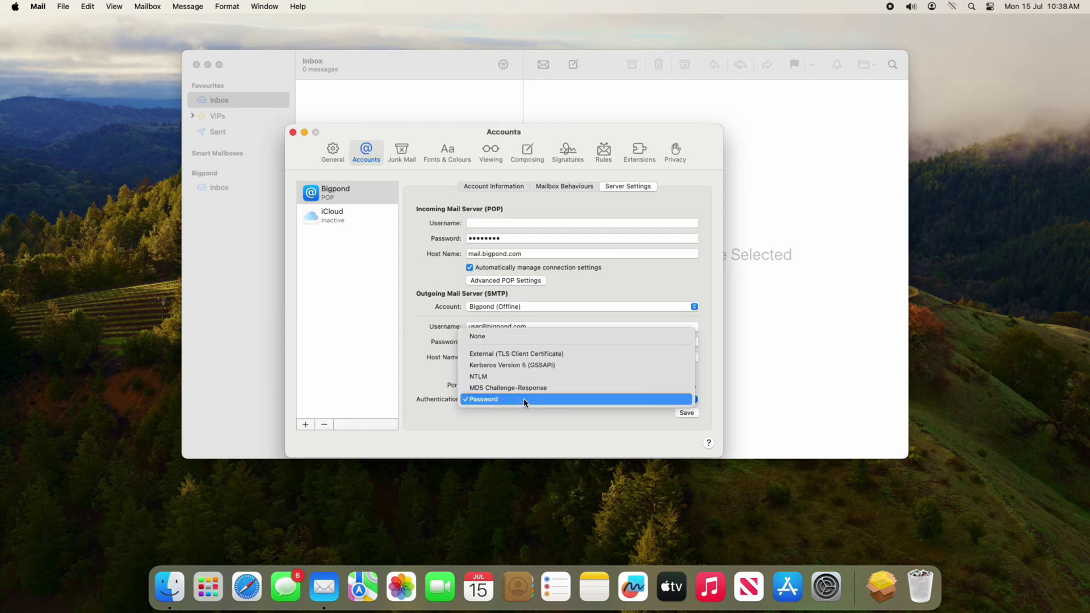
{"action": "left_click", "coordinate": [523, 399]}
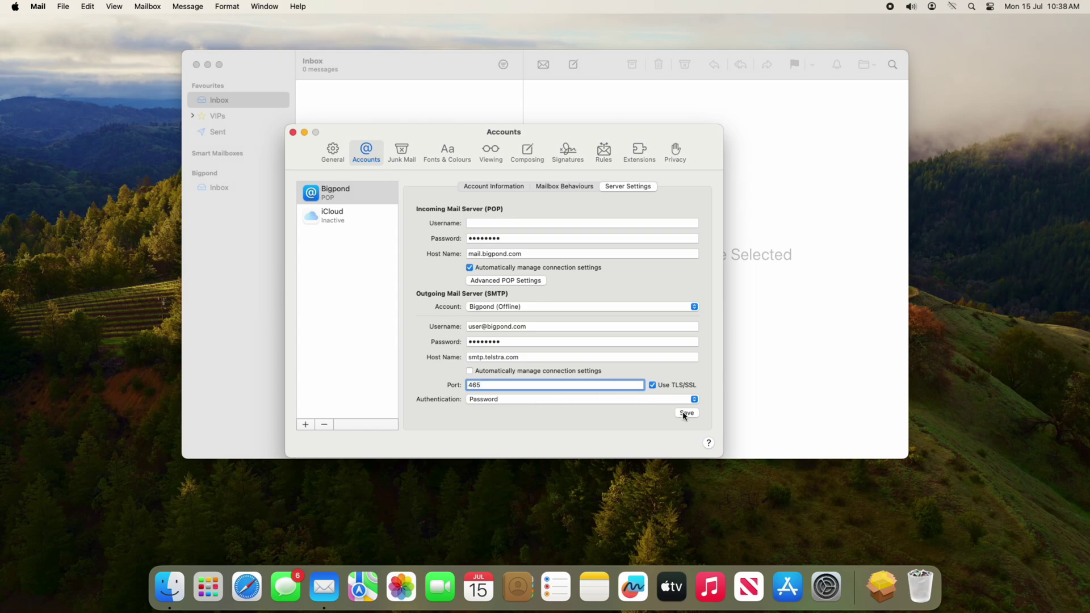
{"action": "left_click", "coordinate": [685, 414]}
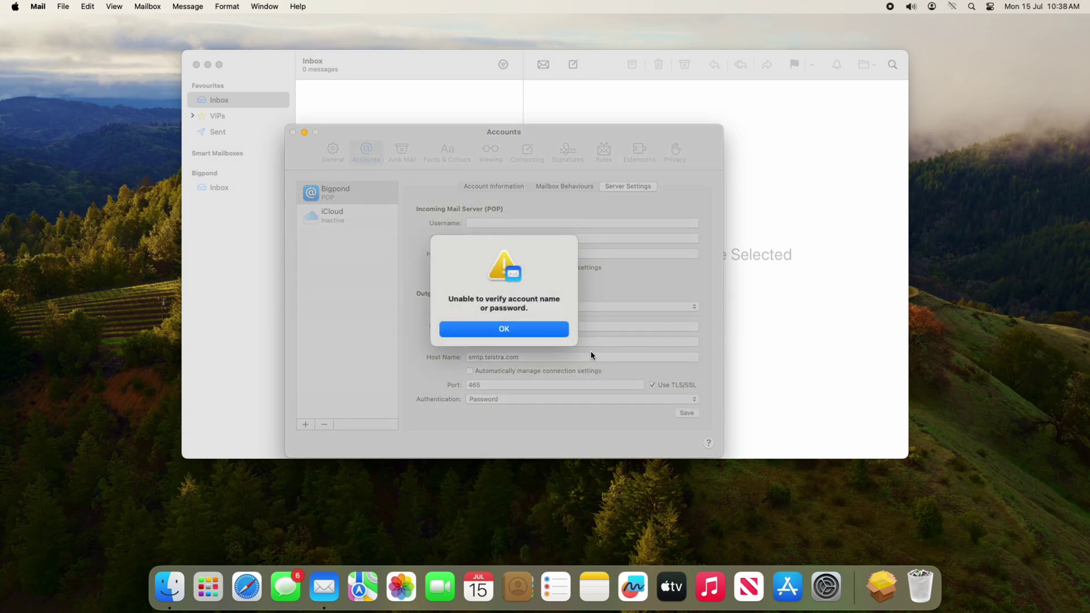
After the verification alert, re-enable automatic connection settings management and save the account again
{"action": "left_click", "coordinate": [540, 331]}
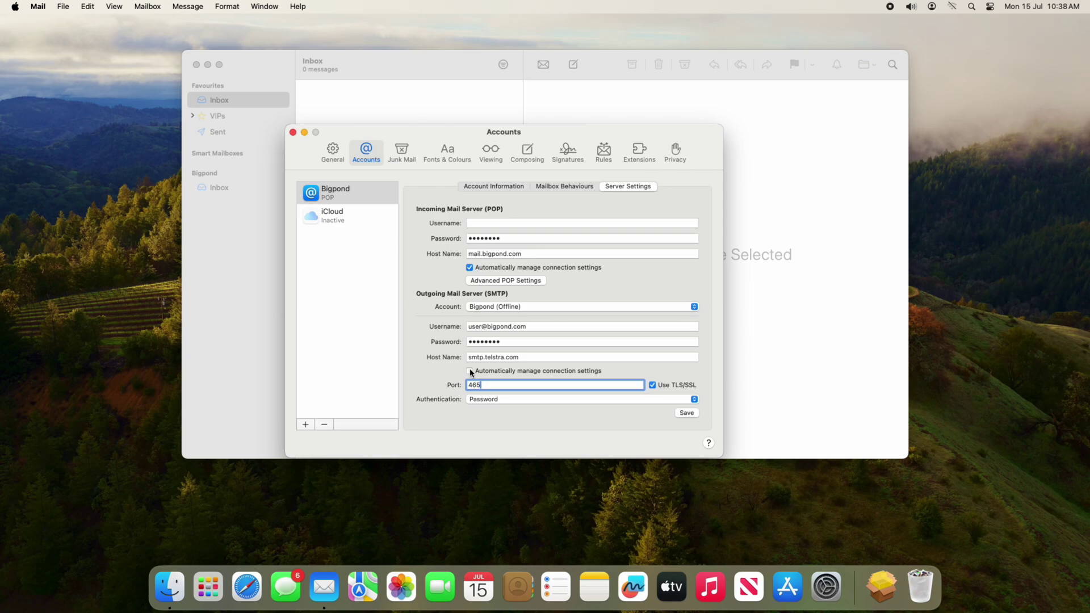
{"action": "left_click", "coordinate": [469, 372]}
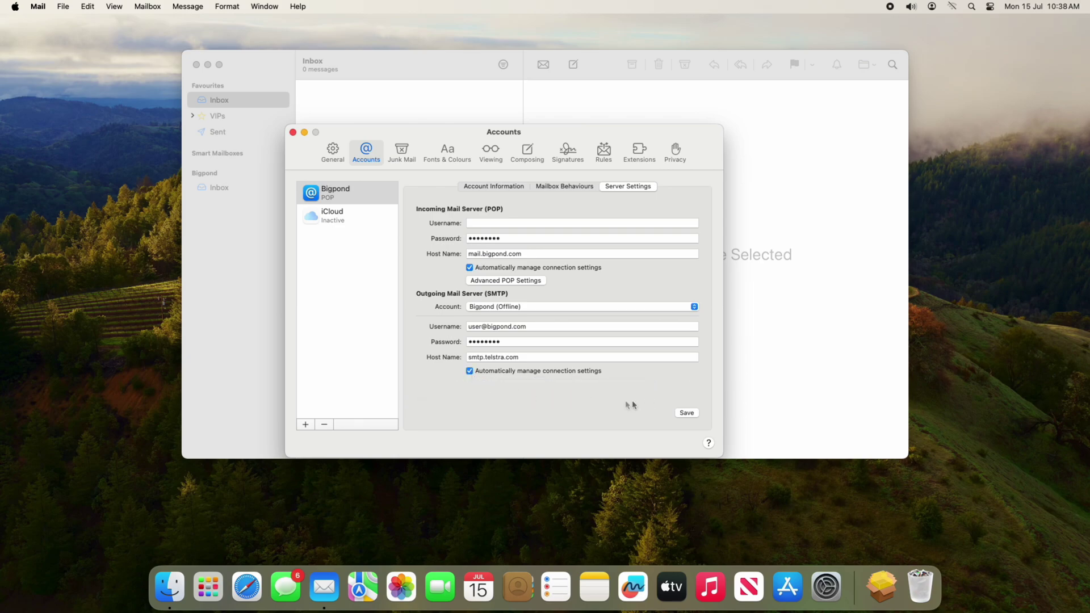
{"action": "left_click", "coordinate": [689, 415]}
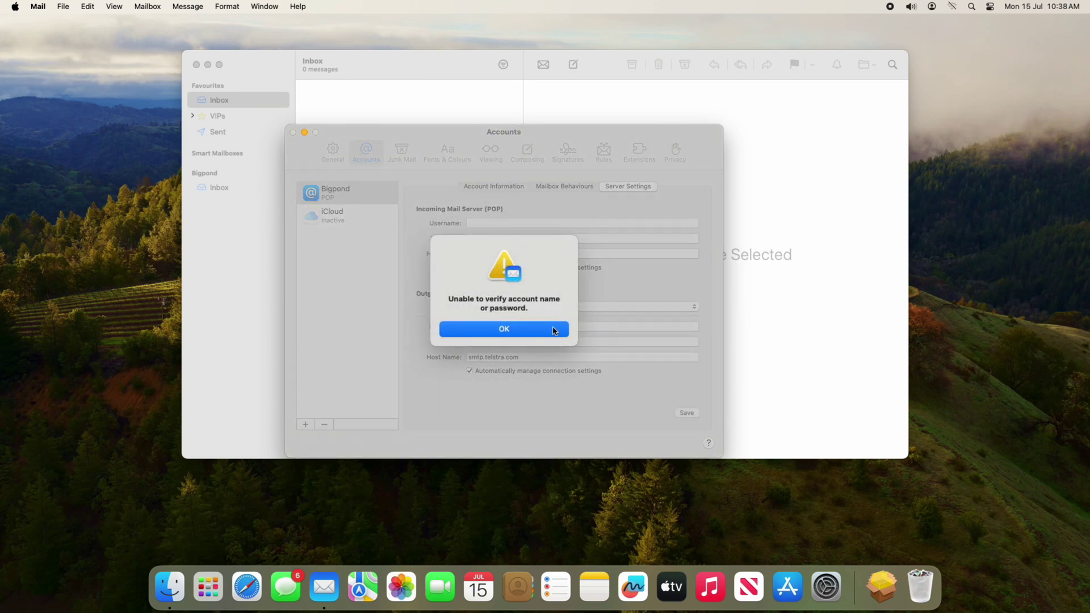
{"action": "left_click", "coordinate": [553, 332]}
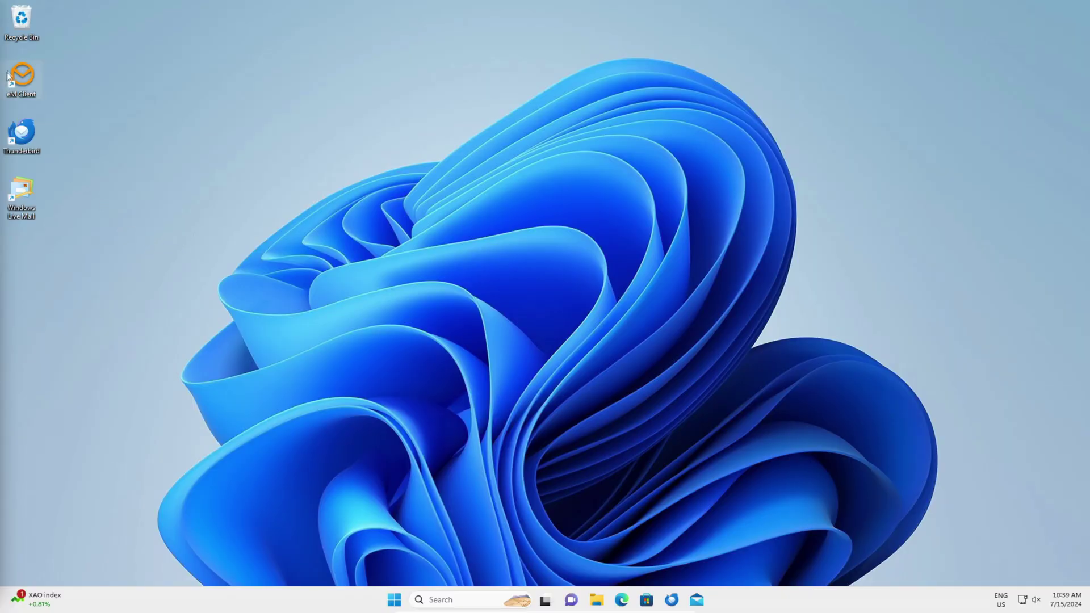
Launch eM Client and open Accounts from the main menu to reach the Bigpond account
{"action": "double_click", "coordinate": [31, 77]}
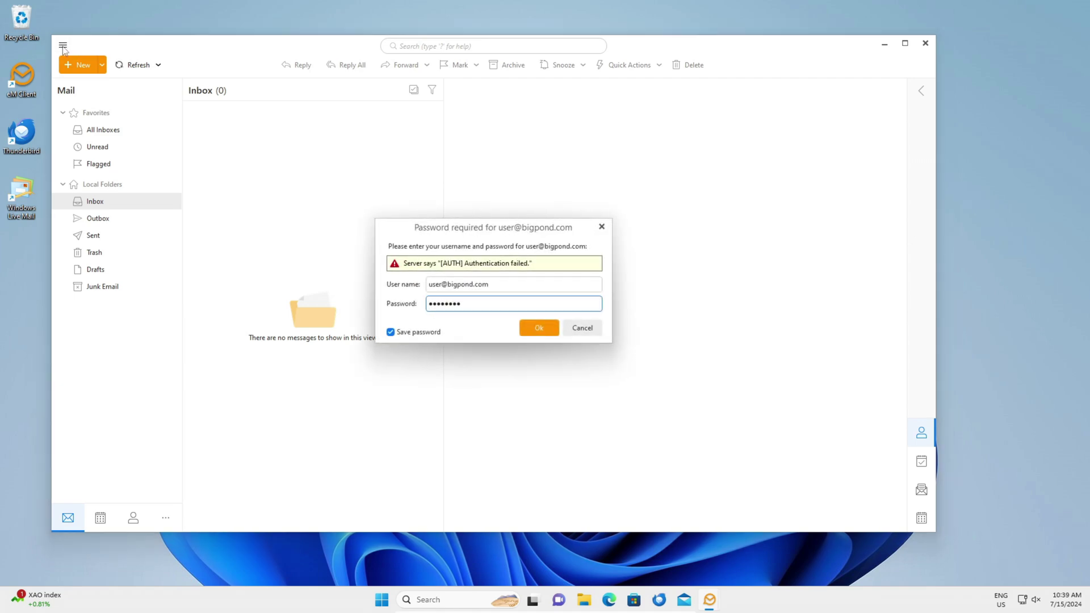
{"action": "left_click", "coordinate": [69, 44]}
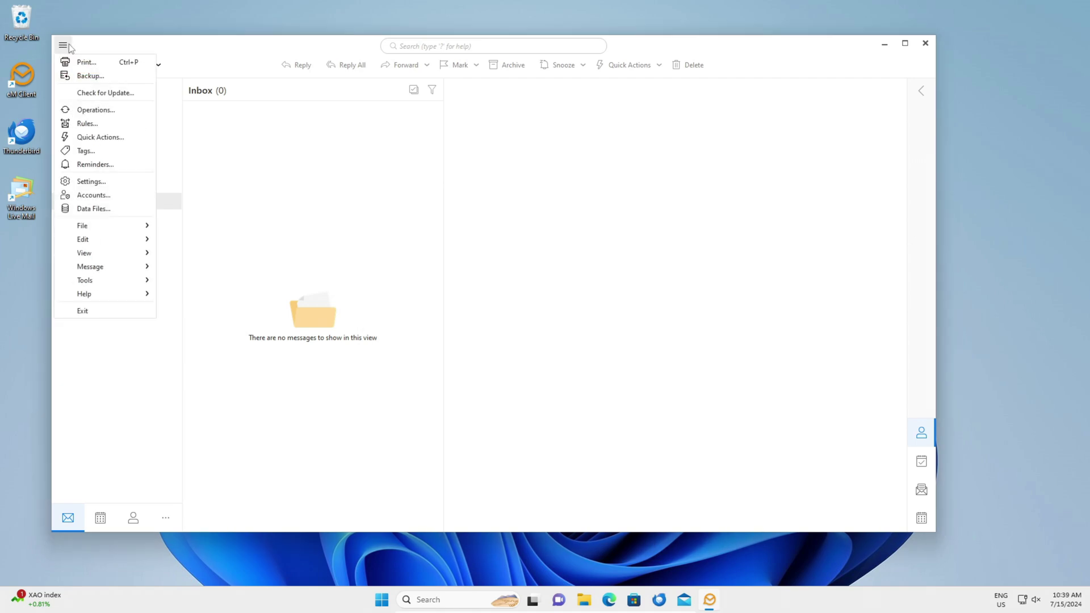
{"action": "left_click", "coordinate": [107, 195]}
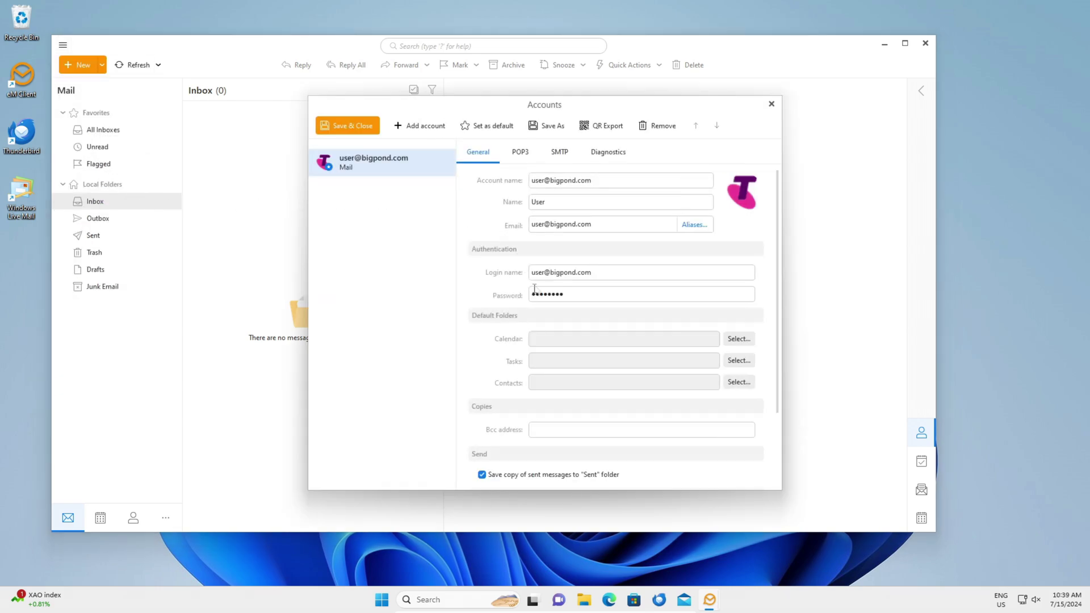
On the SMTP tab, set the host to smtp.telstra.com and port 465
{"action": "left_click", "coordinate": [568, 163]}
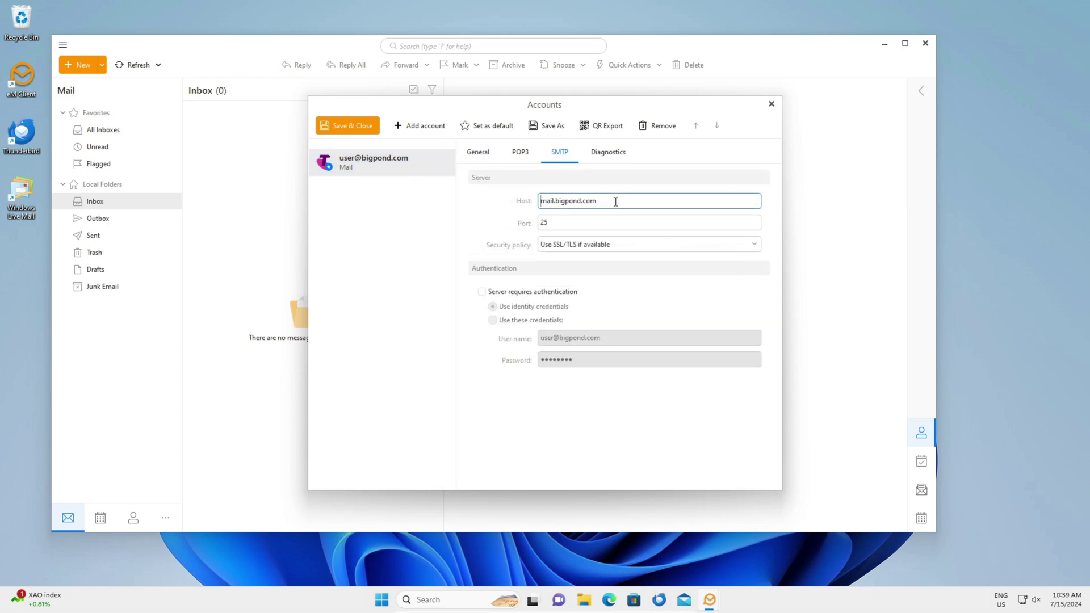
{"action": "left_click_drag", "start_coordinate": [601, 201], "coordinate": [539, 202]}
{"action": "type", "text": "smtp.telstra."}
{"action": "key", "text": "Tab"}
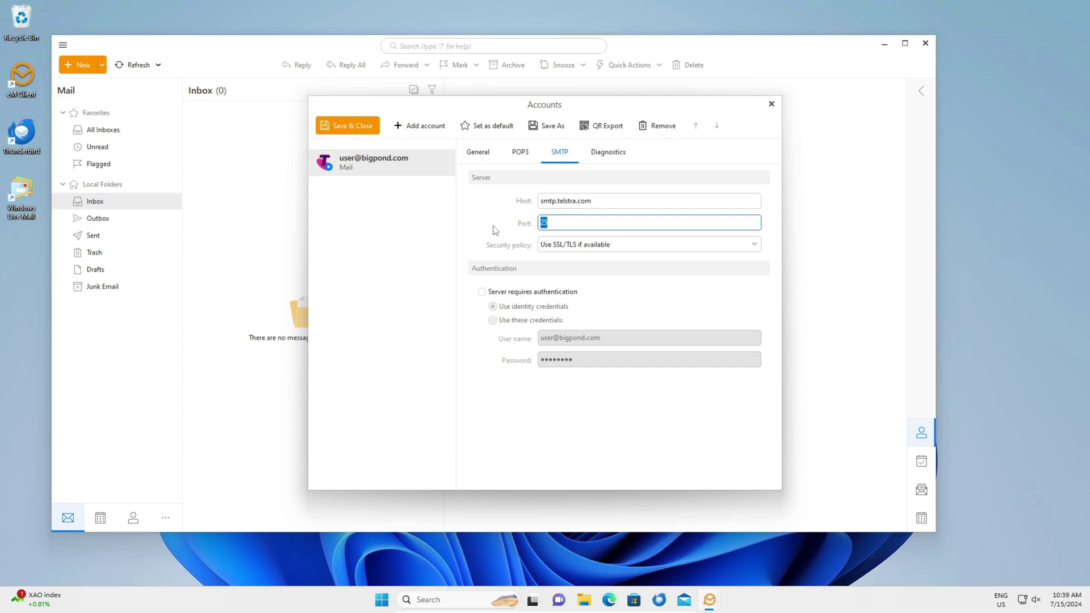
{"action": "type", "text": "465"}
Use 'SSL/TLS if available', re-enter port 465, require authentication, and save and close
{"action": "left_click", "coordinate": [652, 250]}
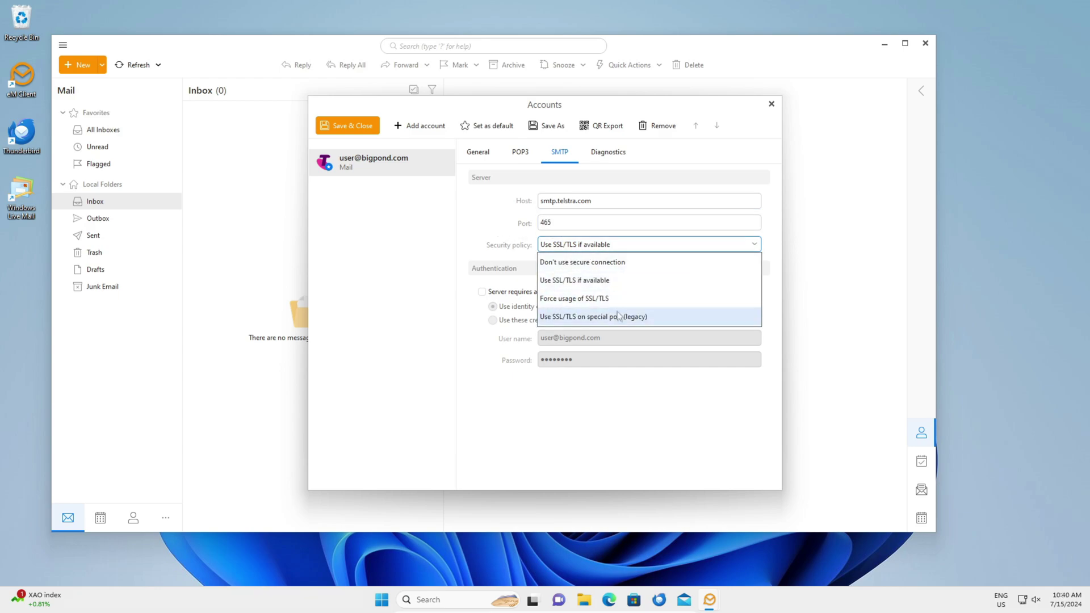
{"action": "left_click", "coordinate": [609, 280]}
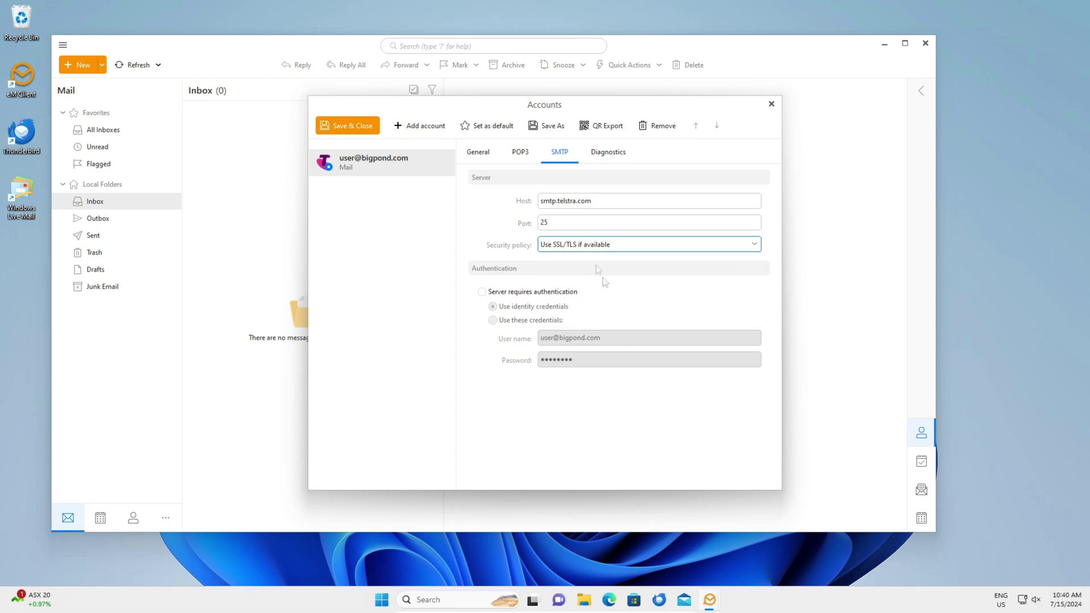
{"action": "left_click_drag", "start_coordinate": [574, 228], "coordinate": [491, 231]}
{"action": "type", "text": "465"}
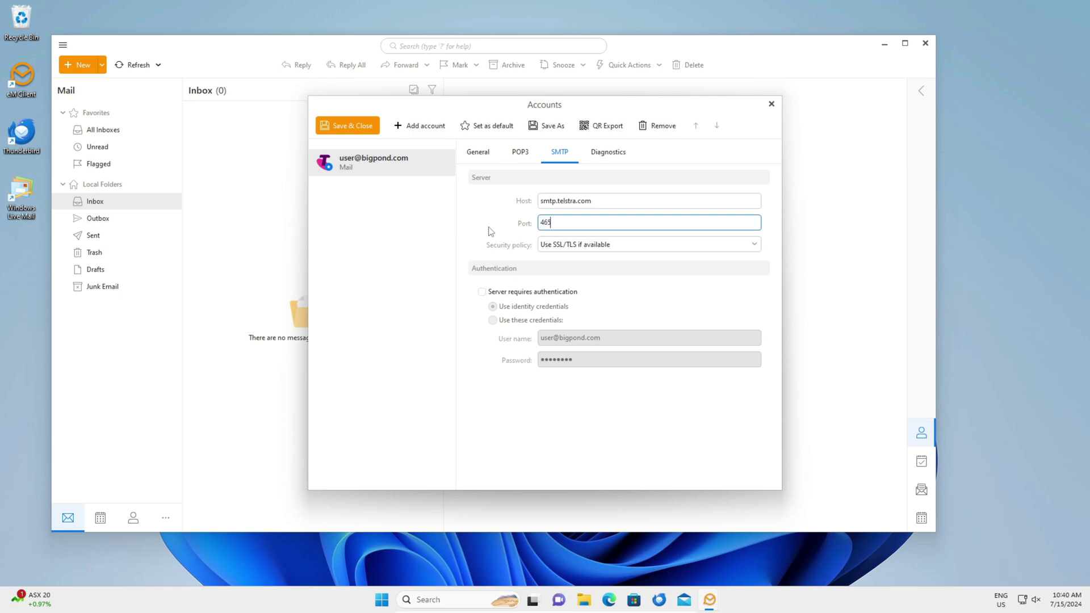
{"action": "left_click", "coordinate": [517, 293]}
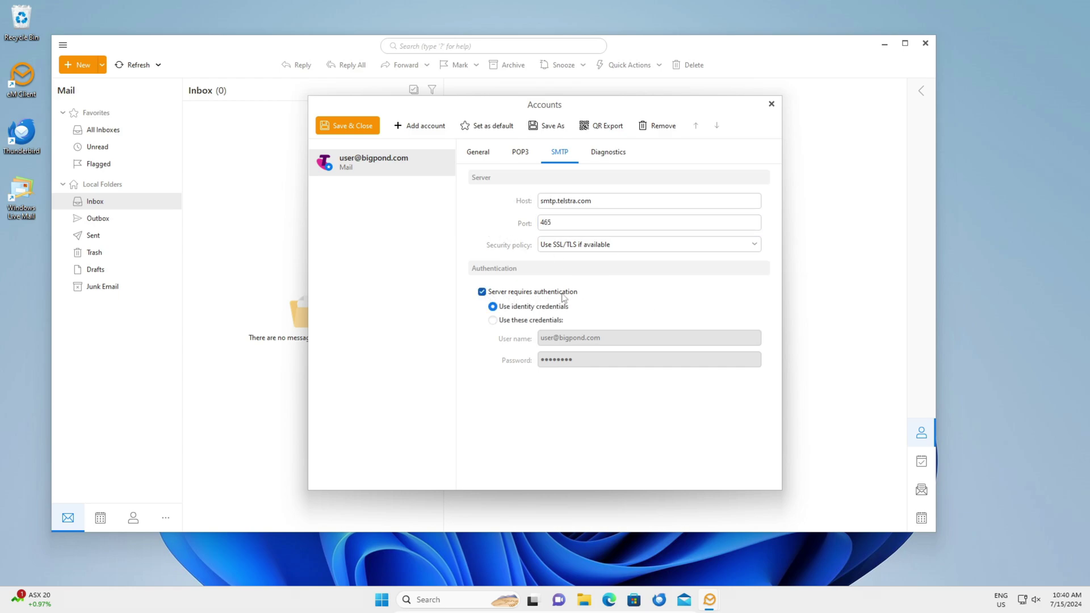
{"action": "left_click", "coordinate": [347, 134]}
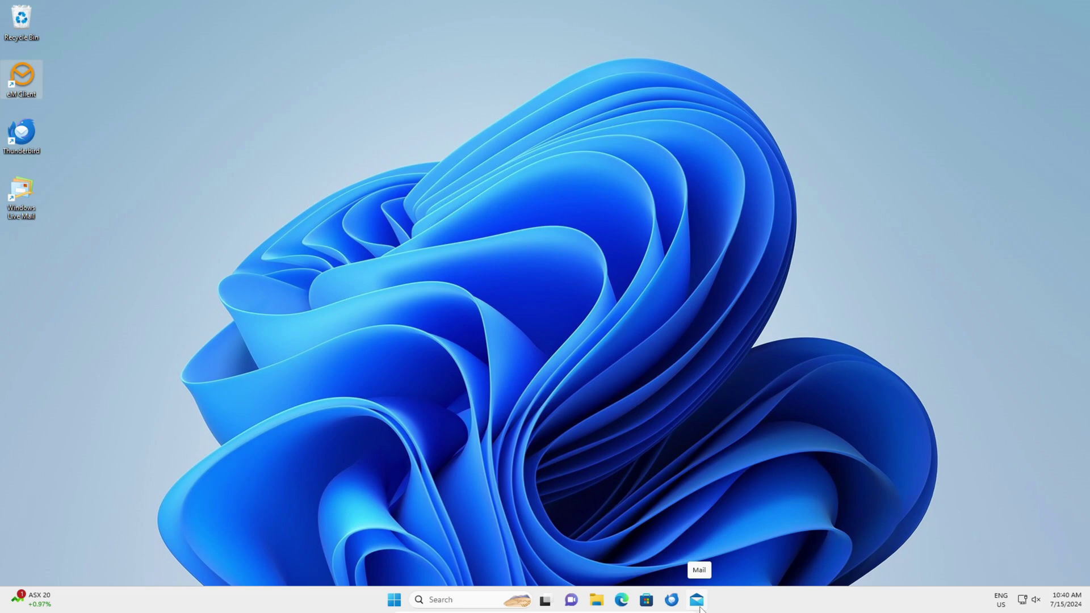
Launch Mail and open the bigpond account's Change settings dialog via Manage accounts
{"action": "left_click", "coordinate": [699, 606]}
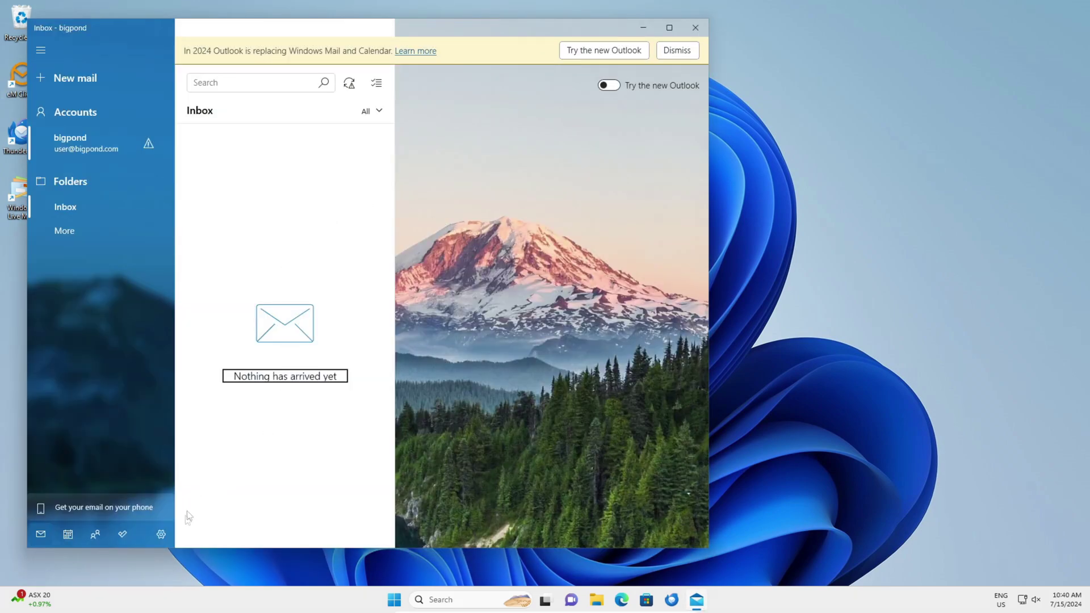
{"action": "left_click", "coordinate": [163, 534]}
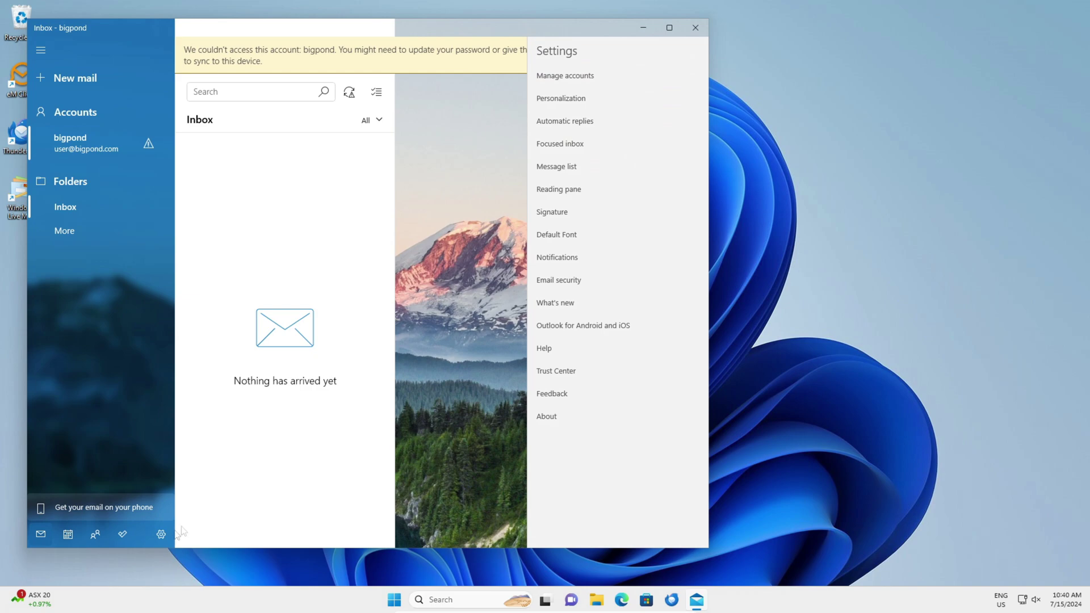
{"action": "left_click", "coordinate": [605, 84]}
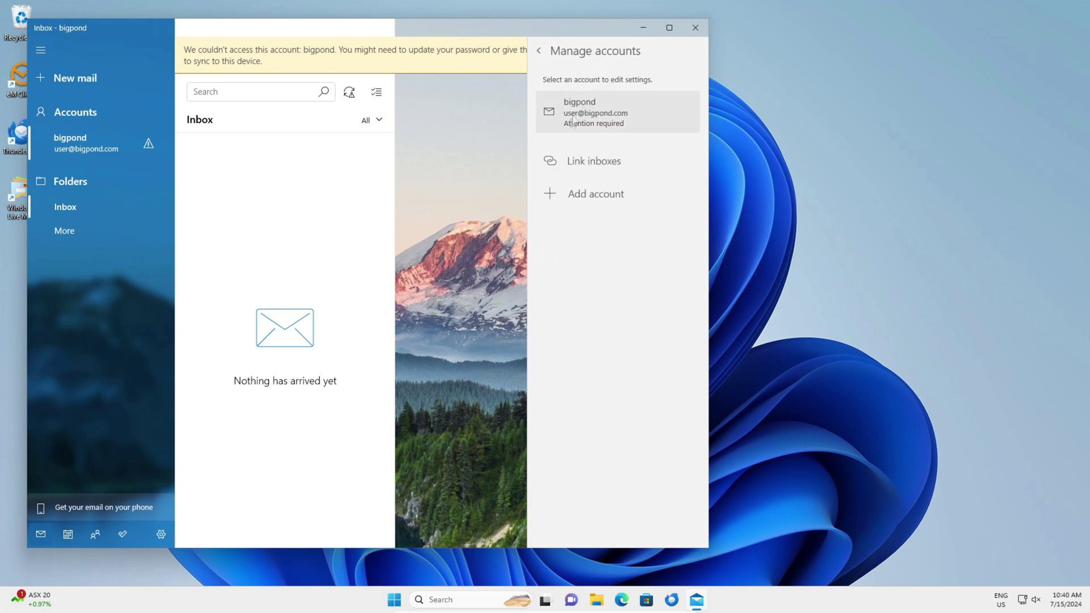
{"action": "left_click", "coordinate": [610, 125]}
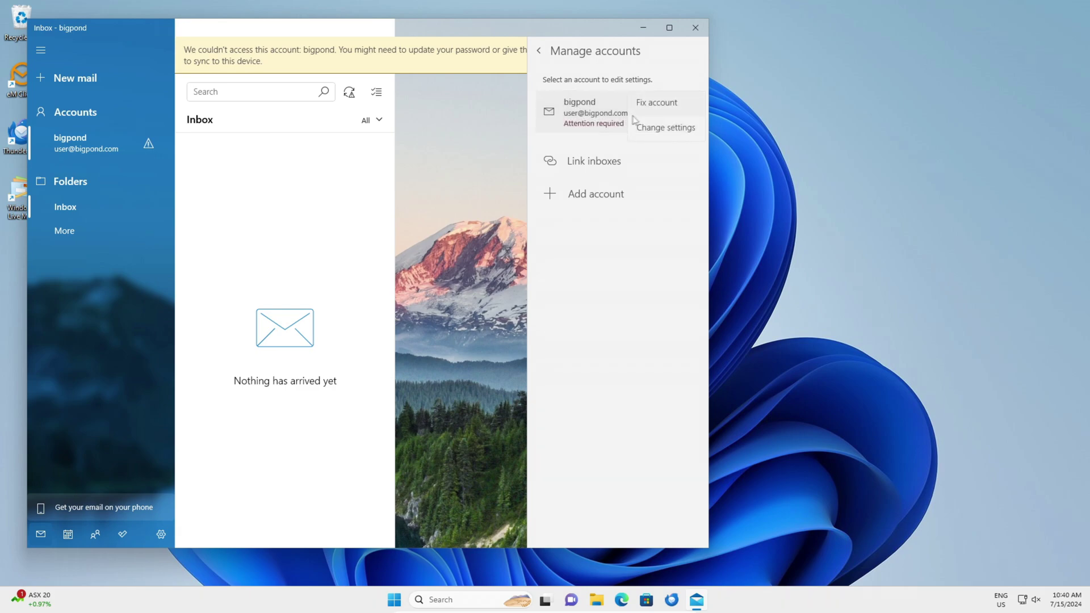
{"action": "left_click", "coordinate": [660, 130]}
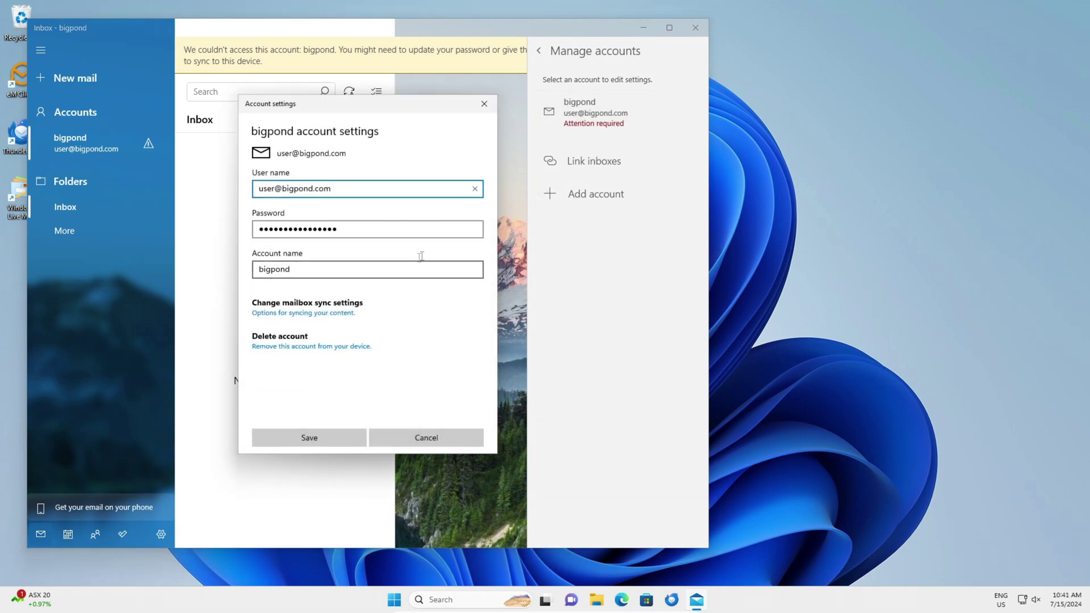
In the advanced mailbox sync settings, set the incoming server to pop.telstra.com:995:1
{"action": "left_click", "coordinate": [332, 316]}
{"action": "scroll", "coordinate": [347, 307], "scroll_direction": "down", "scroll_amount": 1}
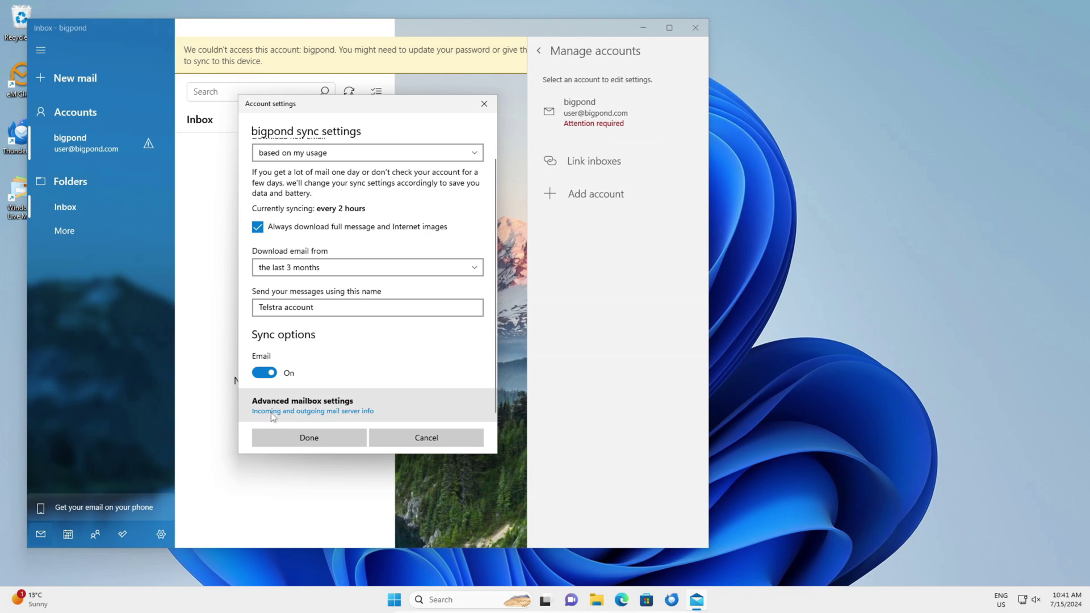
{"action": "left_click", "coordinate": [290, 411]}
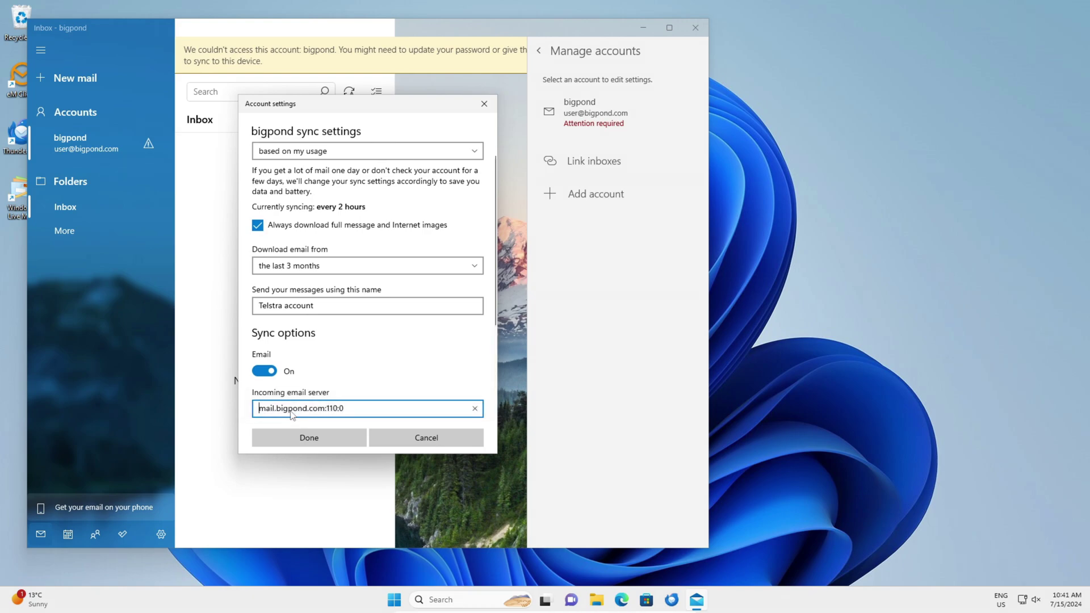
{"action": "scroll", "coordinate": [357, 318], "scroll_direction": "down", "scroll_amount": 3}
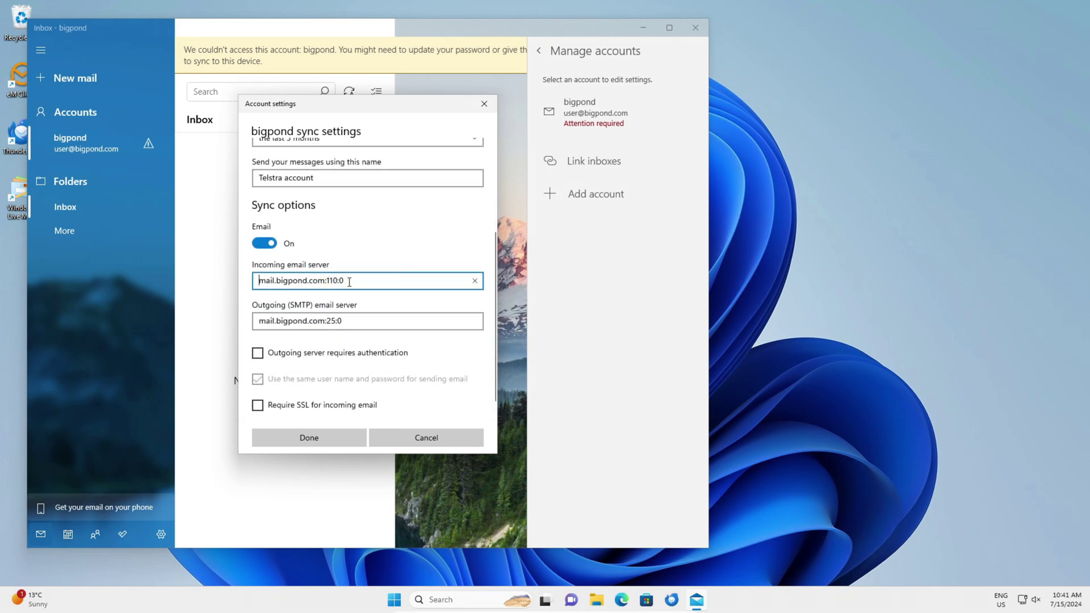
{"action": "left_click_drag", "start_coordinate": [344, 281], "coordinate": [213, 284]}
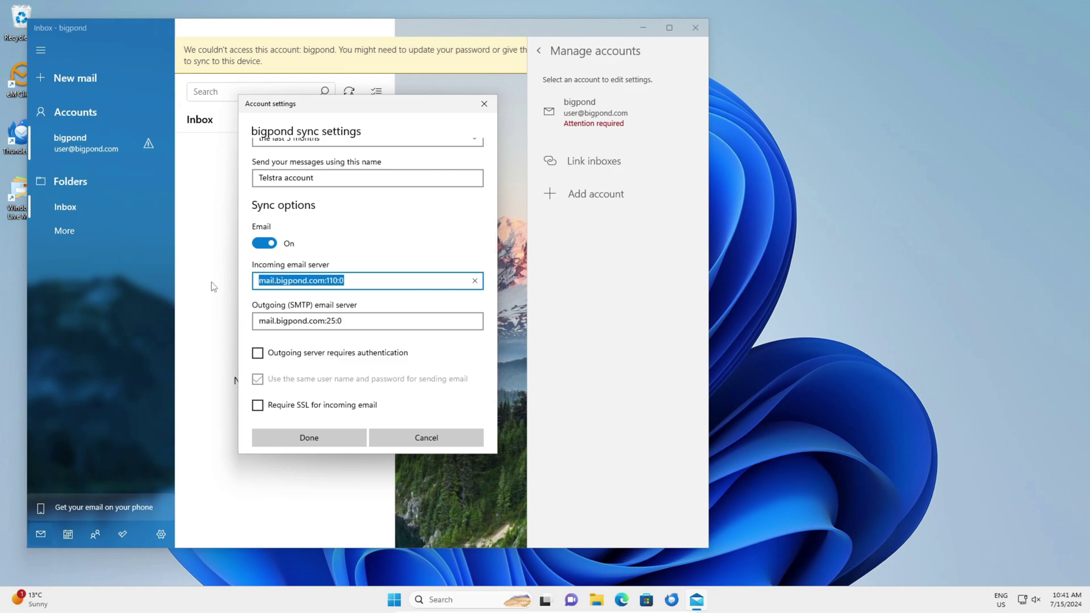
{"action": "type", "text": "pop."}
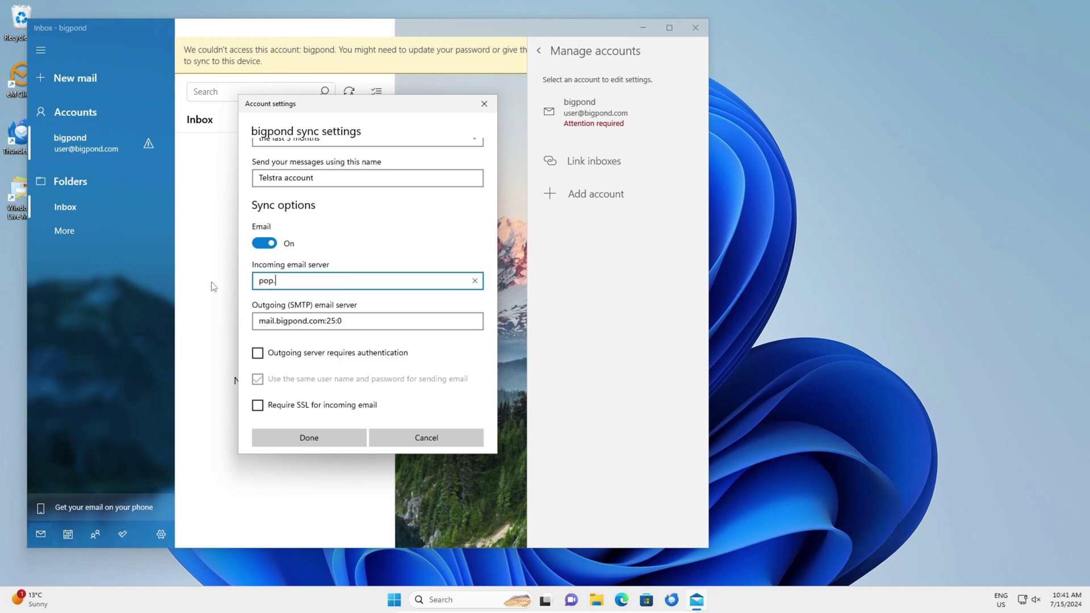
{"action": "type", "text": "telstra.com:995:1"}
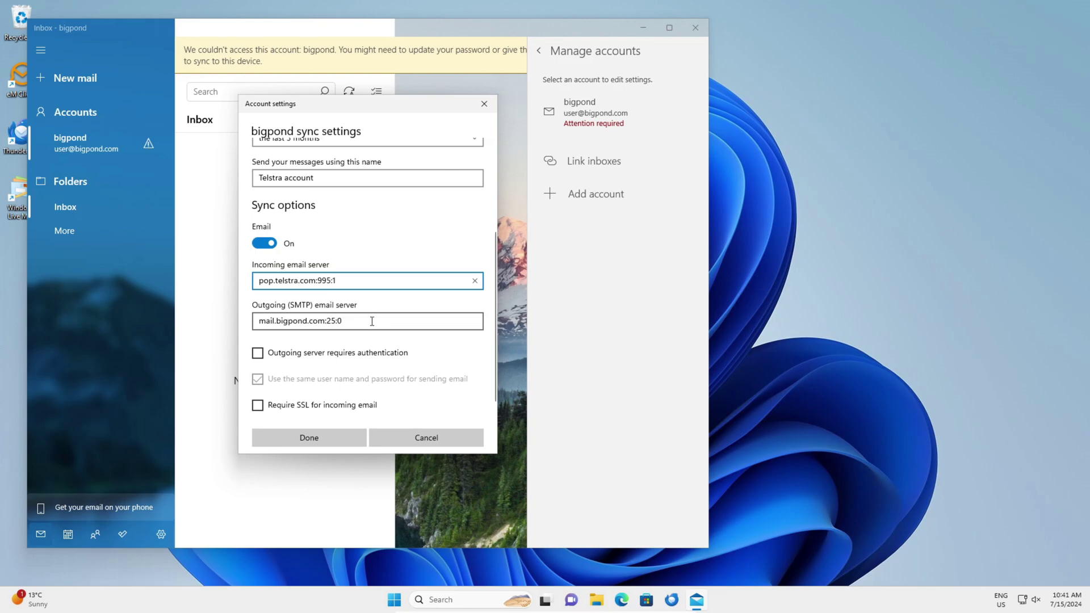
Set the outgoing server to smtp.telstra.com:465:1, require authentication and SSL for both directions, and apply
{"action": "key", "text": "Tab"}
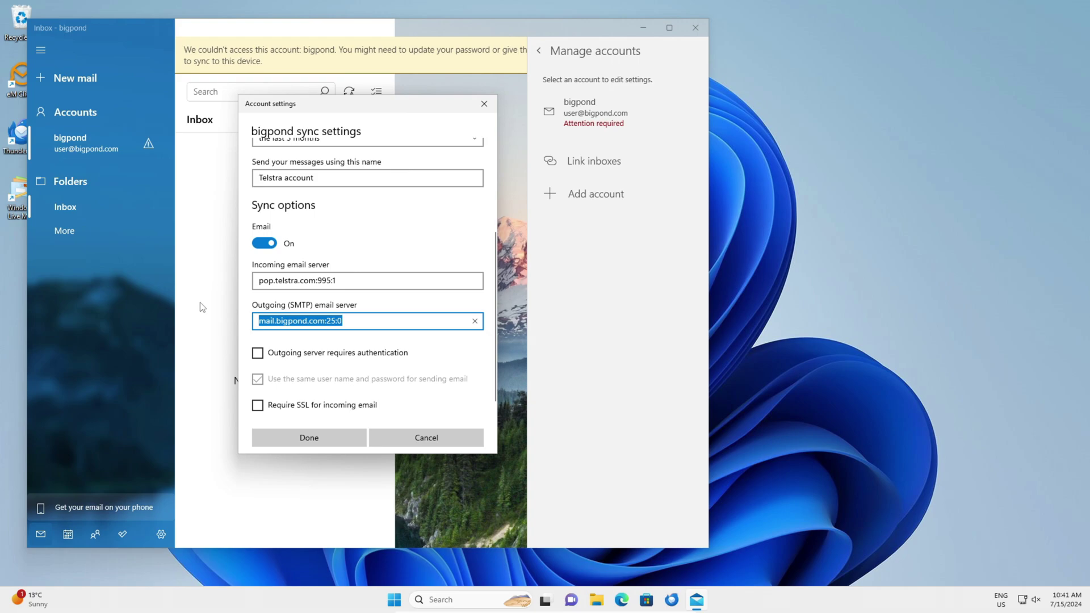
{"action": "type", "text": "smtp."}
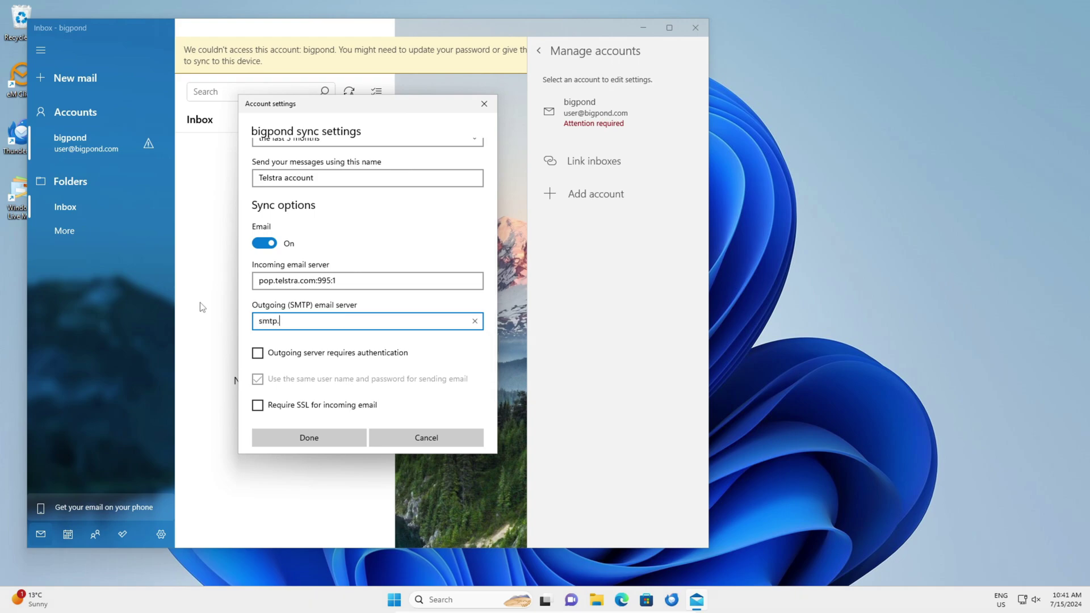
{"action": "type", "text": "telstra.com:465:1"}
{"action": "left_click", "coordinate": [258, 356]}
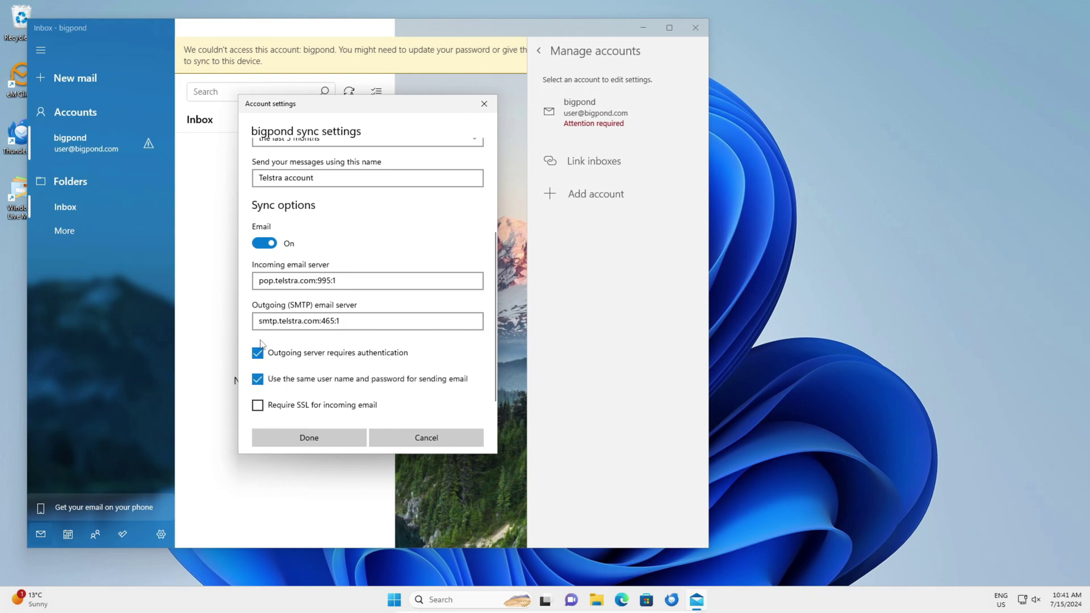
{"action": "scroll", "coordinate": [260, 343], "scroll_direction": "down", "scroll_amount": 1}
{"action": "left_click", "coordinate": [257, 387]}
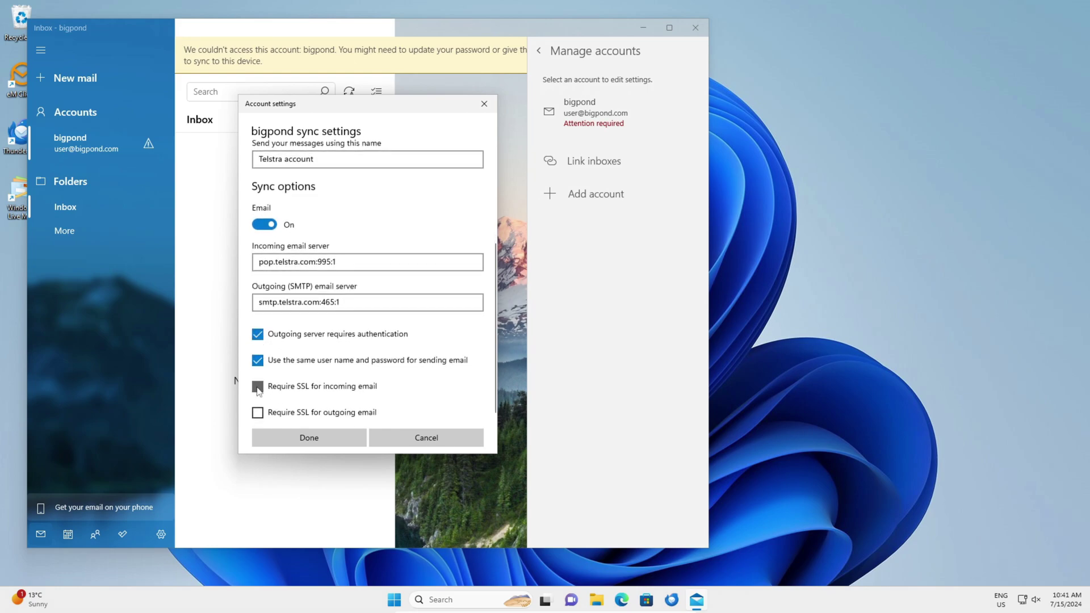
{"action": "left_click", "coordinate": [258, 413]}
{"action": "left_click", "coordinate": [309, 438]}
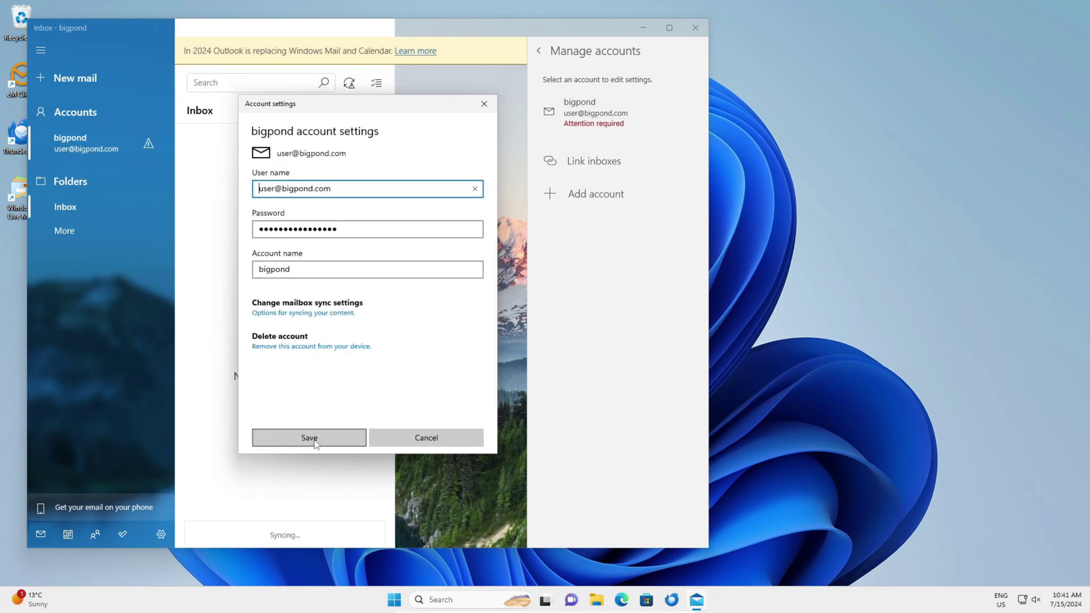